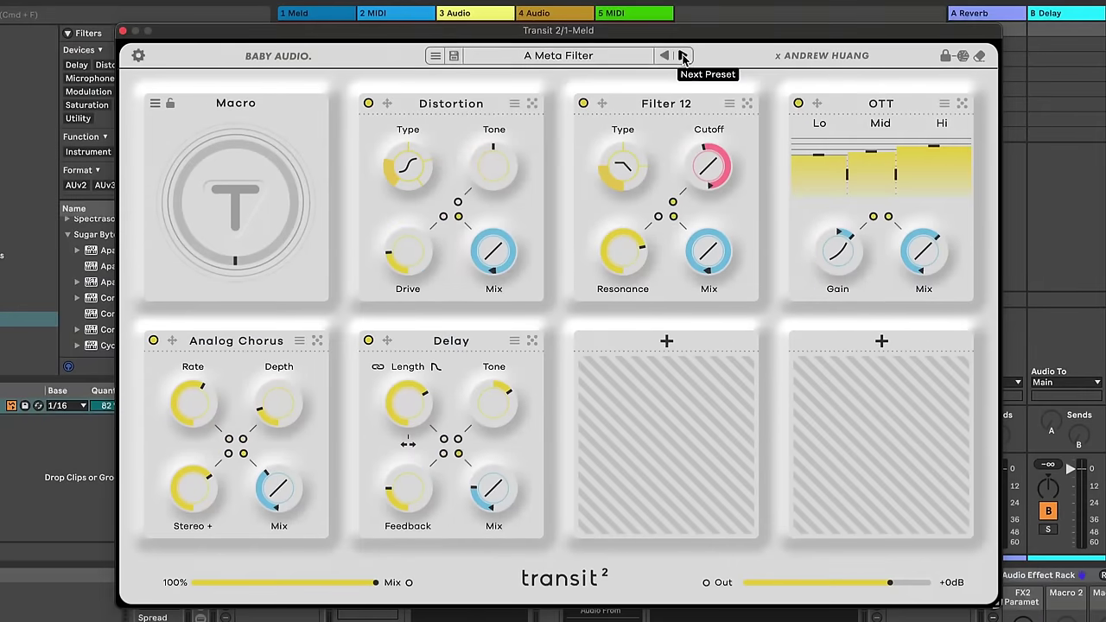
- Browse the Transit 2 presets from A Meta Filter through Ache 2 The Future to Acidic Joy and beyond, and open the Macro module's menu
click(682, 55)
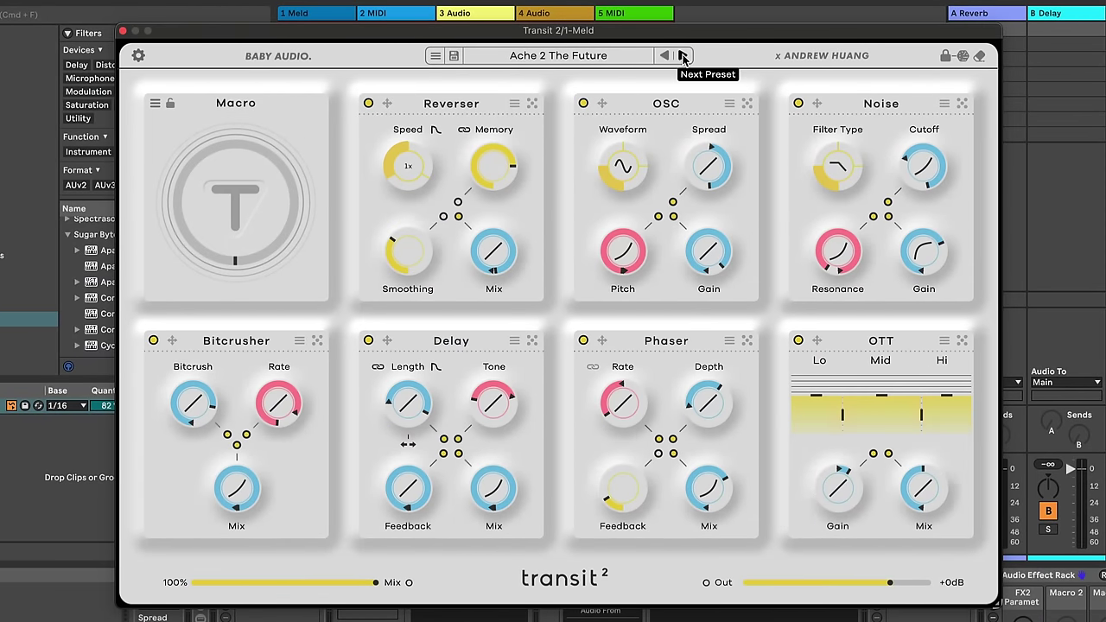
click(682, 55)
click(682, 56)
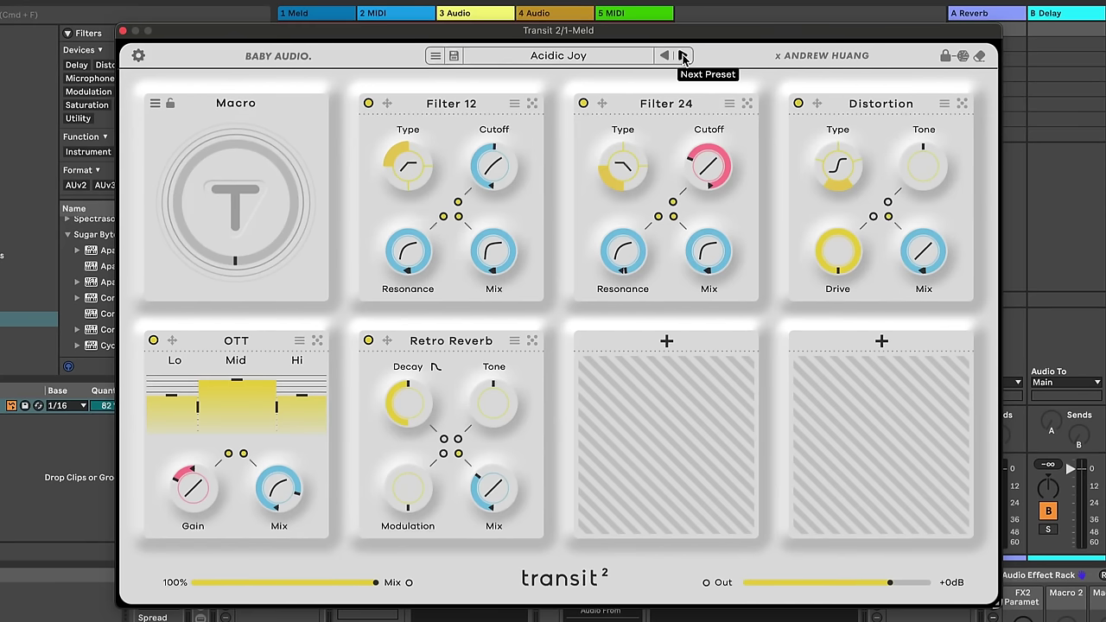
click(682, 56)
click(155, 104)
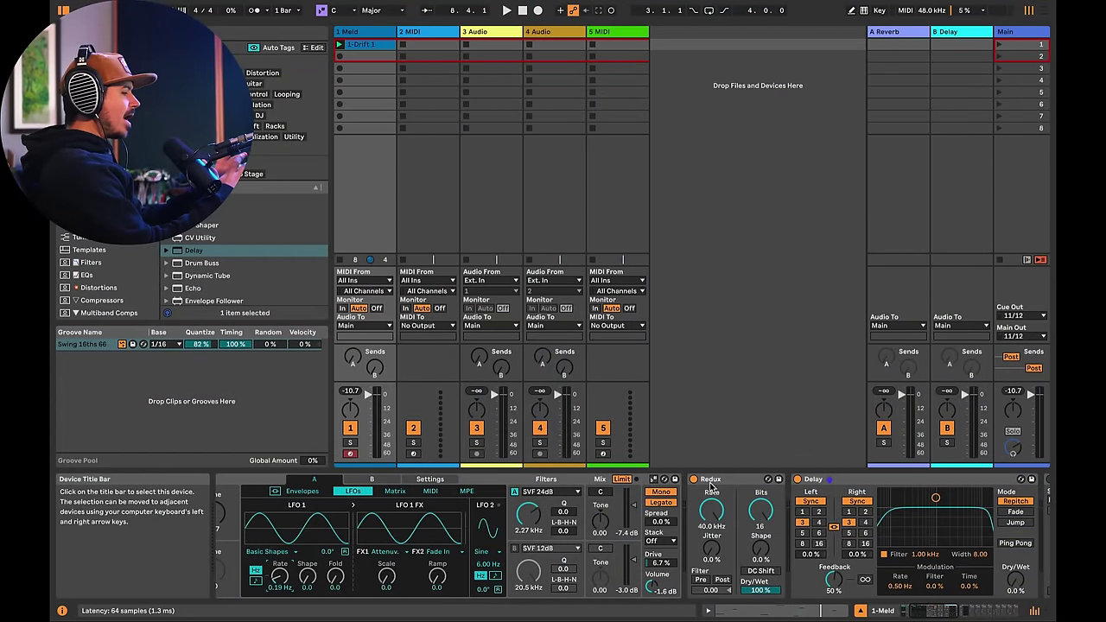
- Play the Meld clip while sweeping Redux's Rate and Delay's Dry/Wet, returning them to 40.0 kHz and 0.0 %
scroll(519, 518, left, 5)
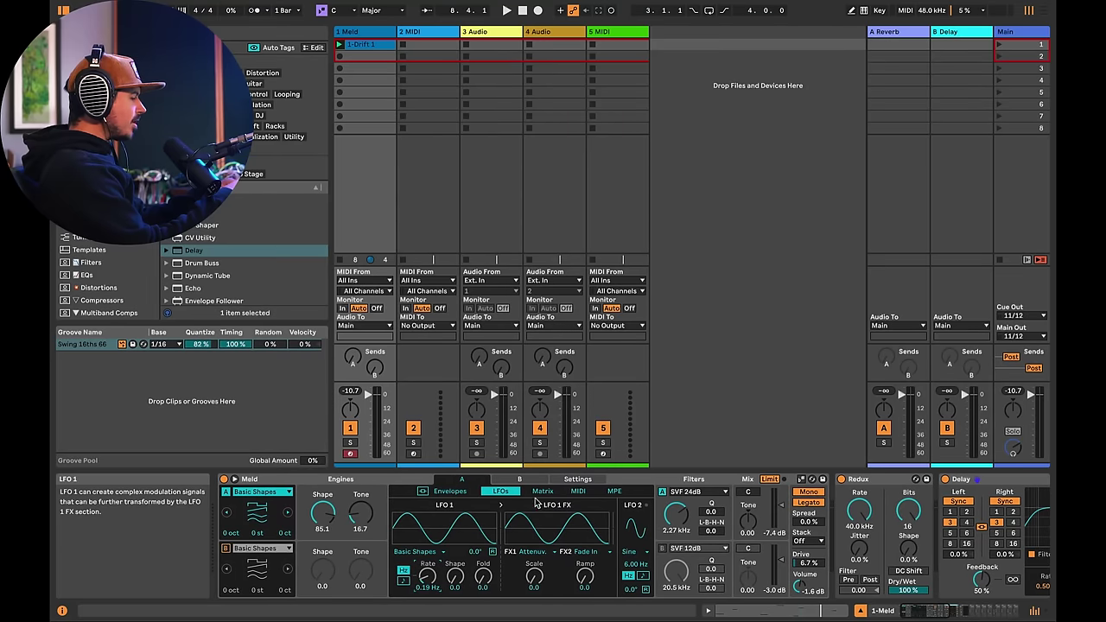
key(space)
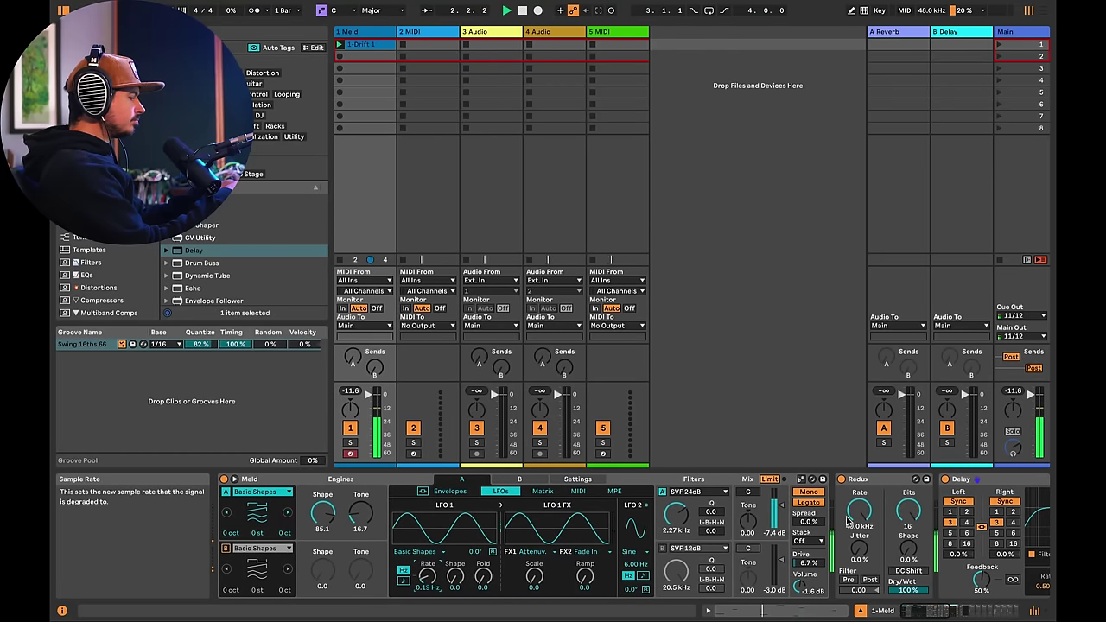
scroll(849, 519, right, 5)
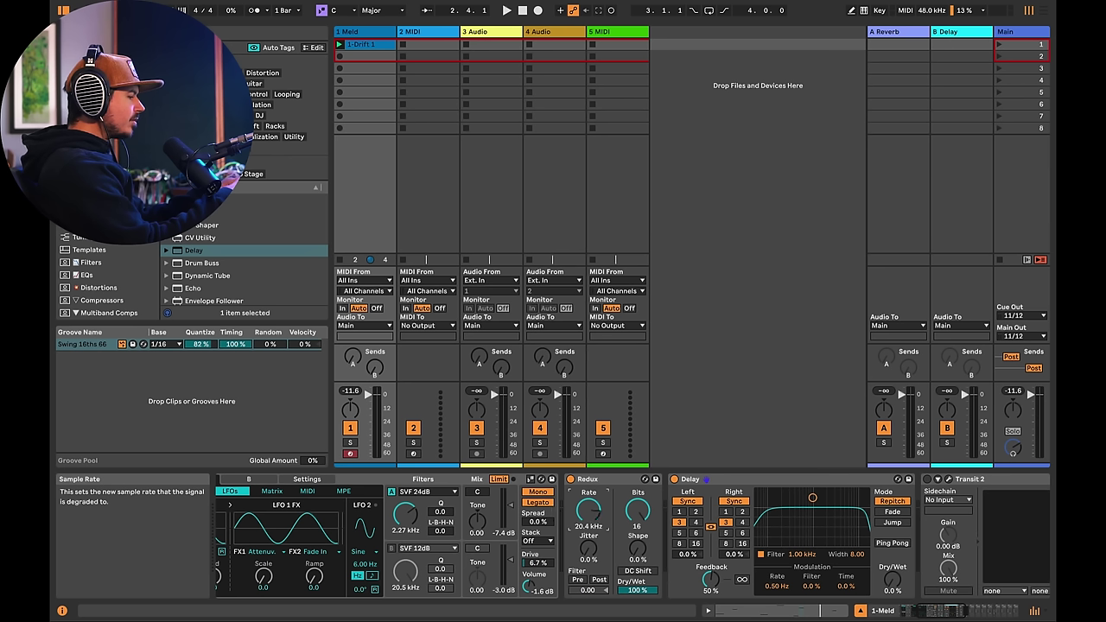
key(space)
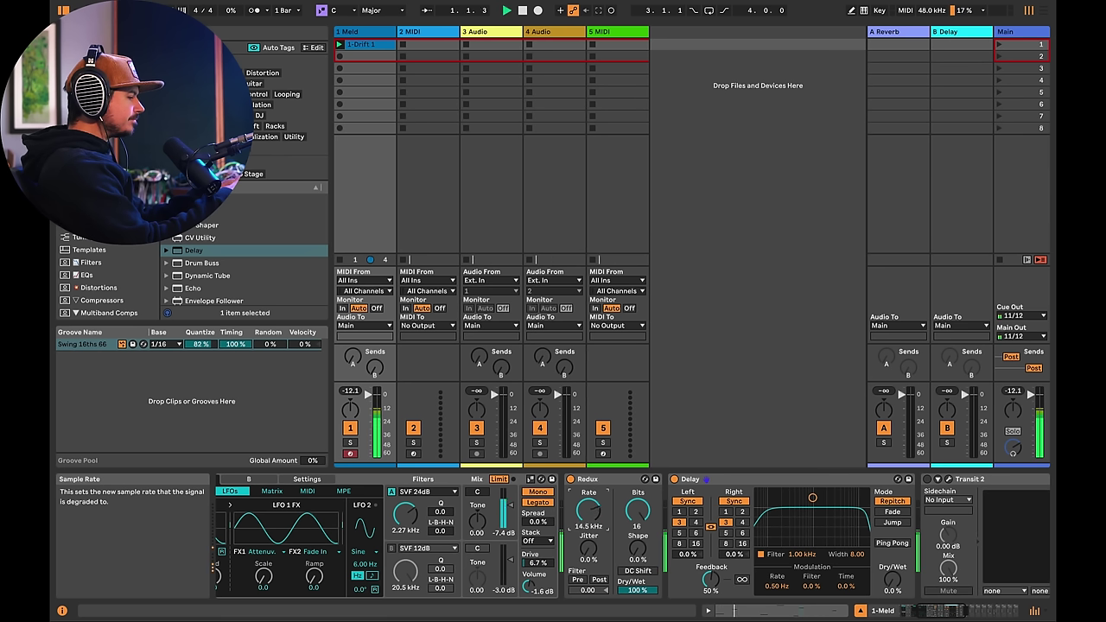
mouse_move(589, 511)
mouse_down()
mouse_move(589, 565)
mouse_move(588, 510)
mouse_up()
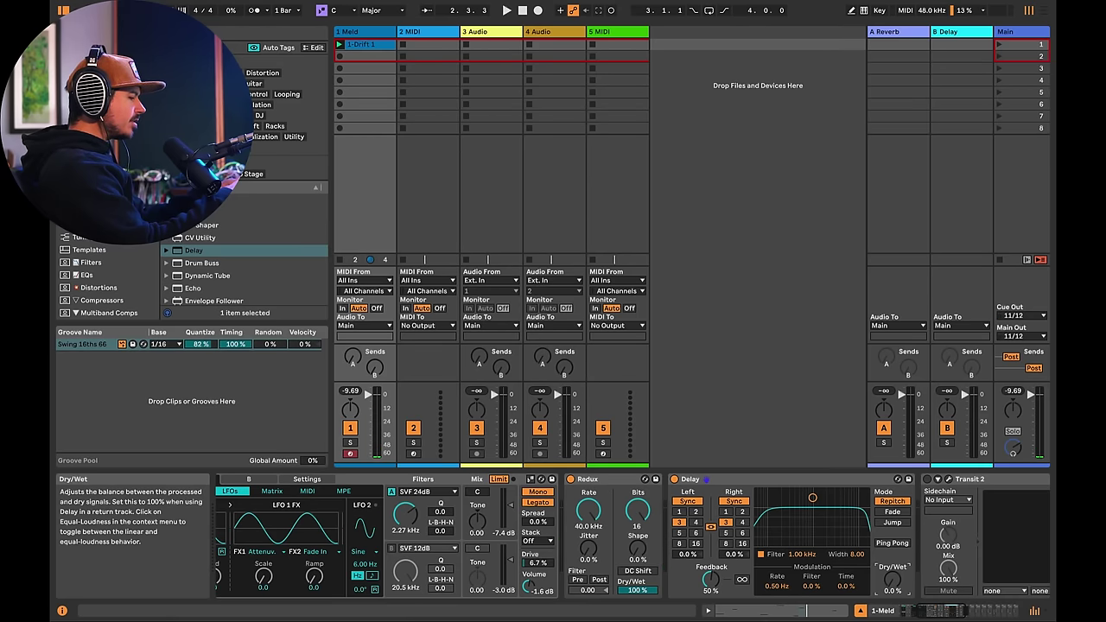
mouse_move(893, 579)
mouse_down()
mouse_move(893, 544)
mouse_move(893, 579)
mouse_up()
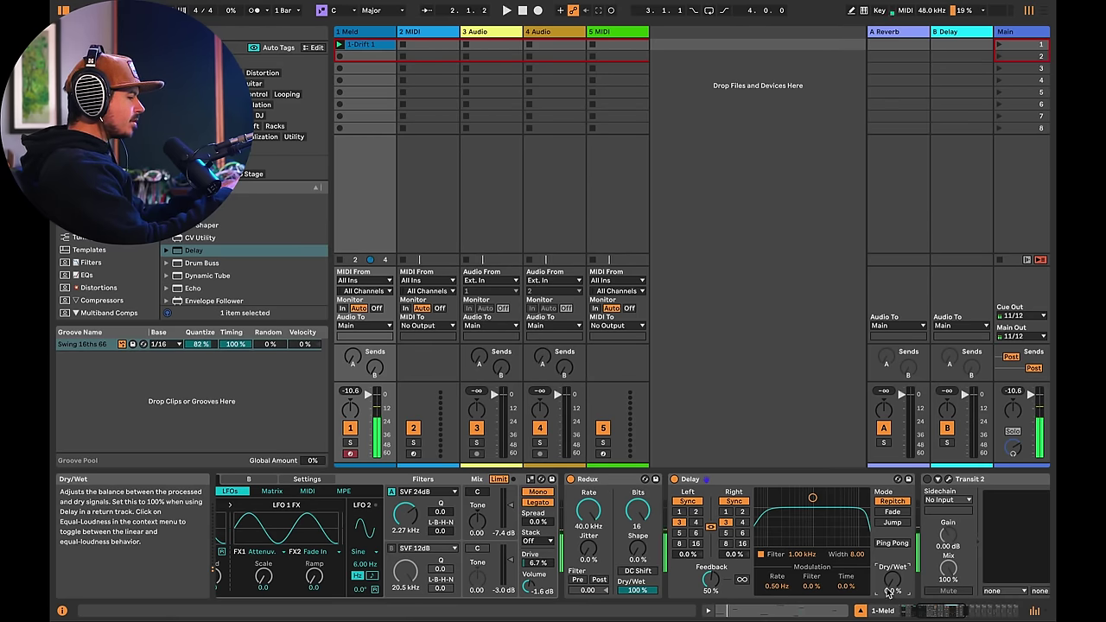
- Group the Redux and Delay devices on the Meld track into an Audio Effect Rack and show its macro controls
click(616, 482)
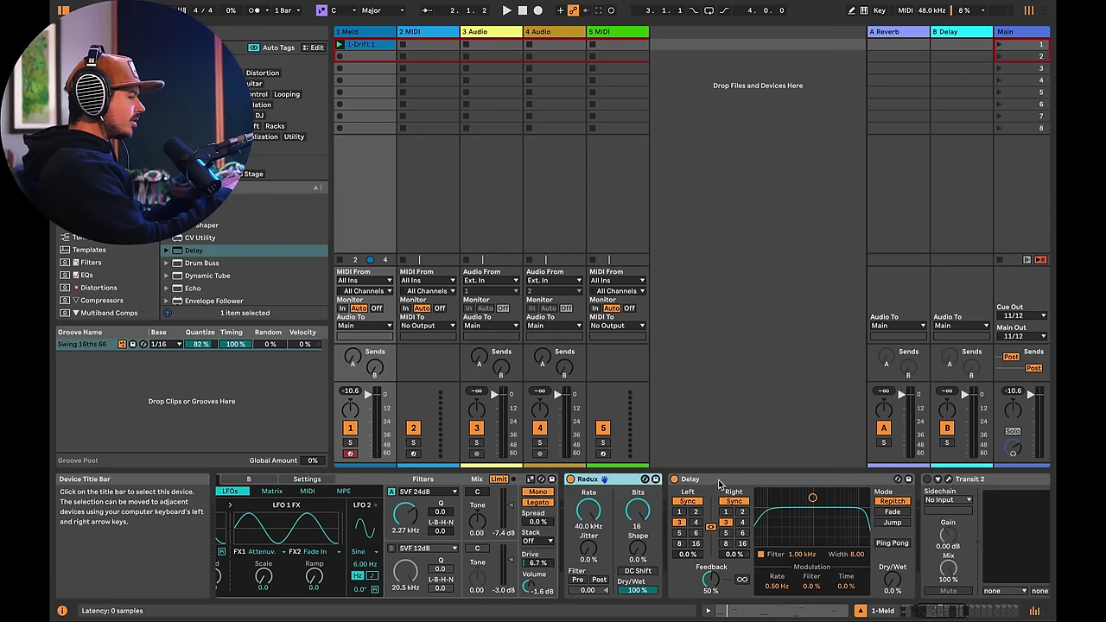
shift+click(720, 484)
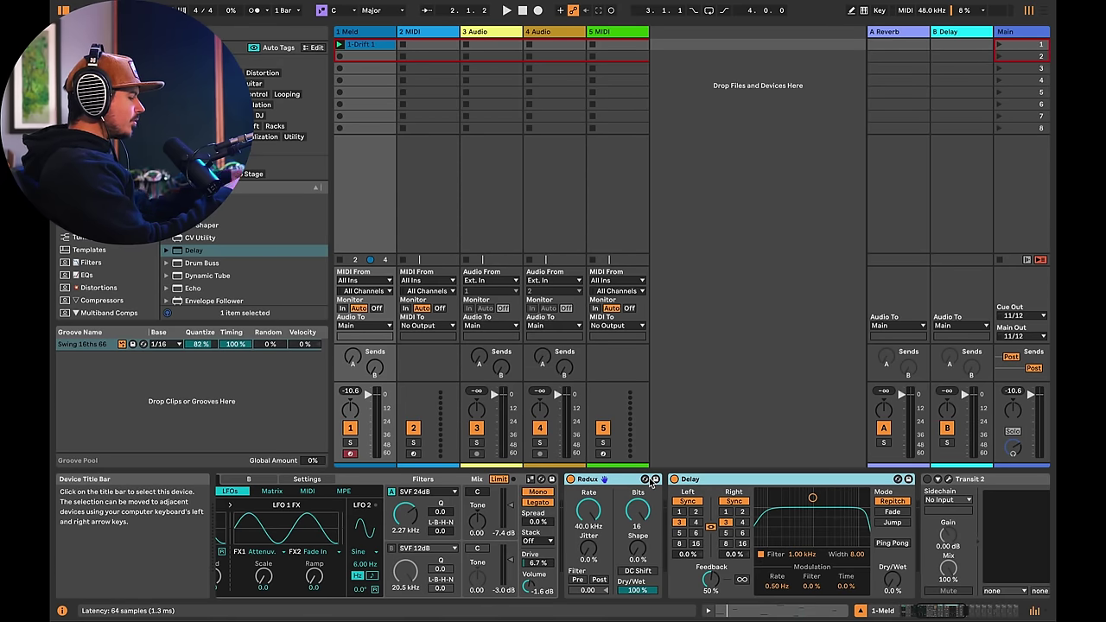
key(ctrl+g)
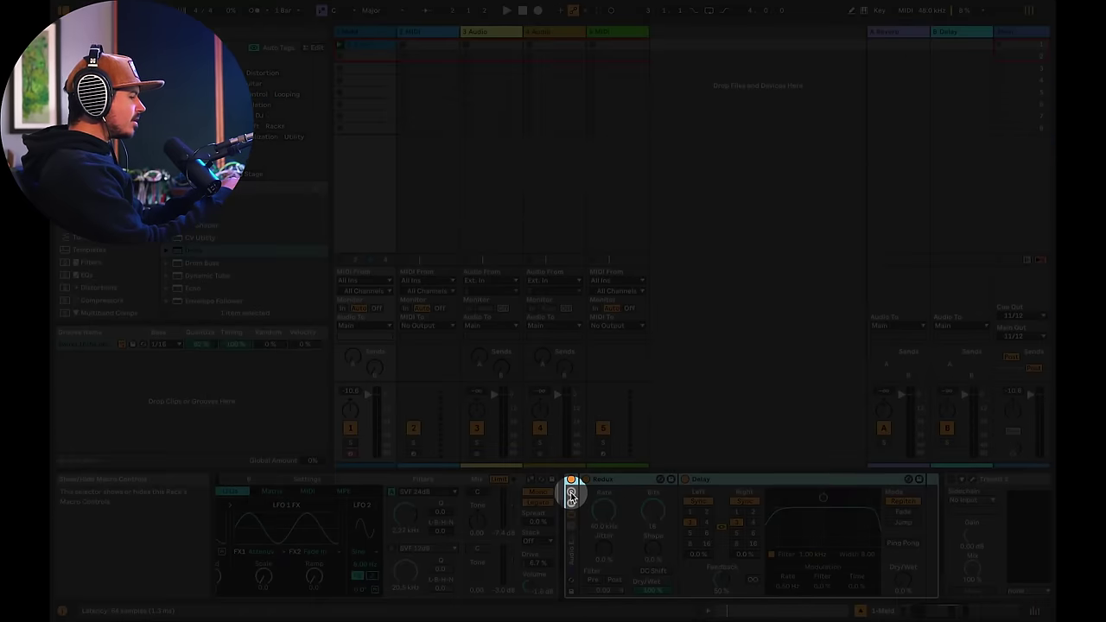
click(572, 493)
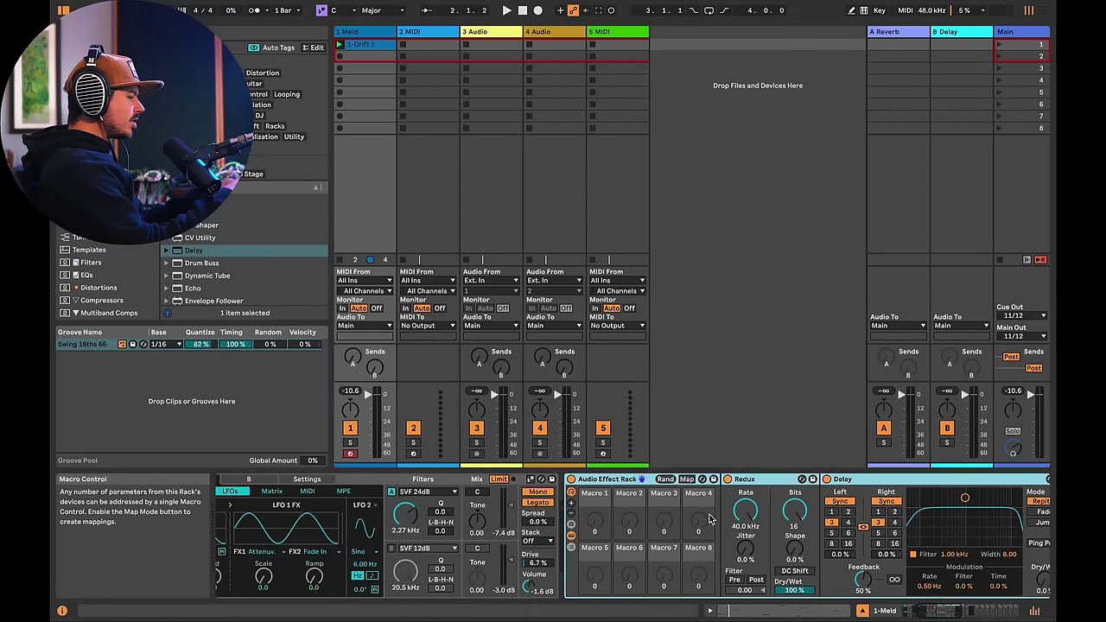
- Increase the Audio Effect Rack's visible macro controls to 16
click(571, 503)
click(572, 503)
click(571, 503)
click(571, 503)
scroll(656, 531, right, 1)
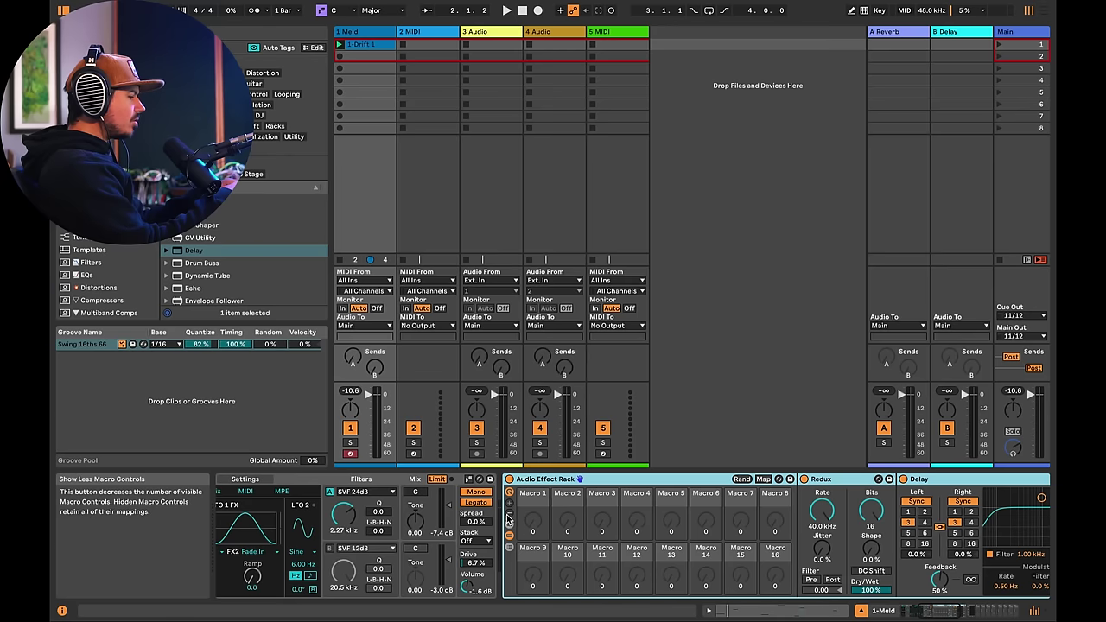
- Reduce the Audio Effect Rack's visible macro controls to a single Macro 1
click(509, 515)
click(509, 515)
click(510, 515)
click(509, 515)
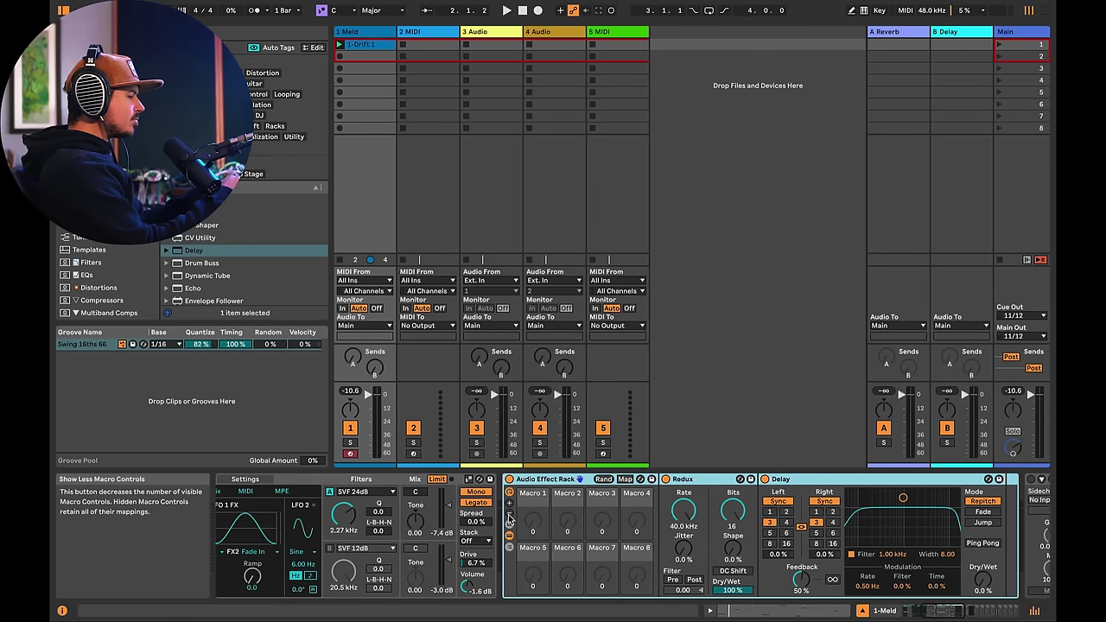
click(510, 515)
click(509, 515)
click(509, 515)
click(509, 515)
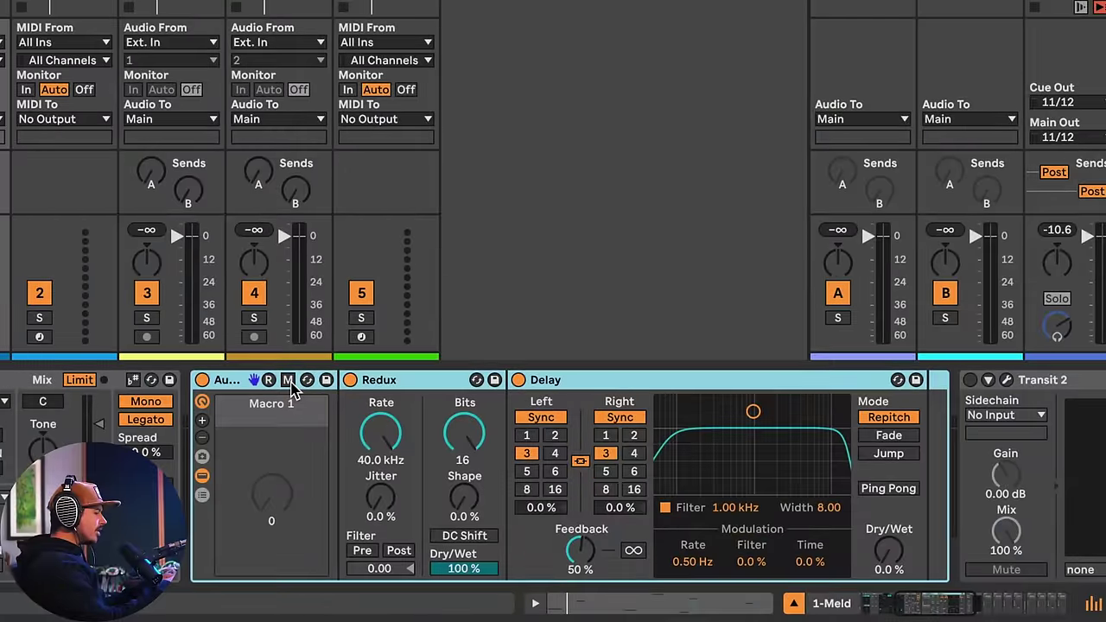
- Map Redux's Rate and Delay's Dry/Wet to Macro 1 of the rack, and leave map mode
click(289, 381)
click(386, 442)
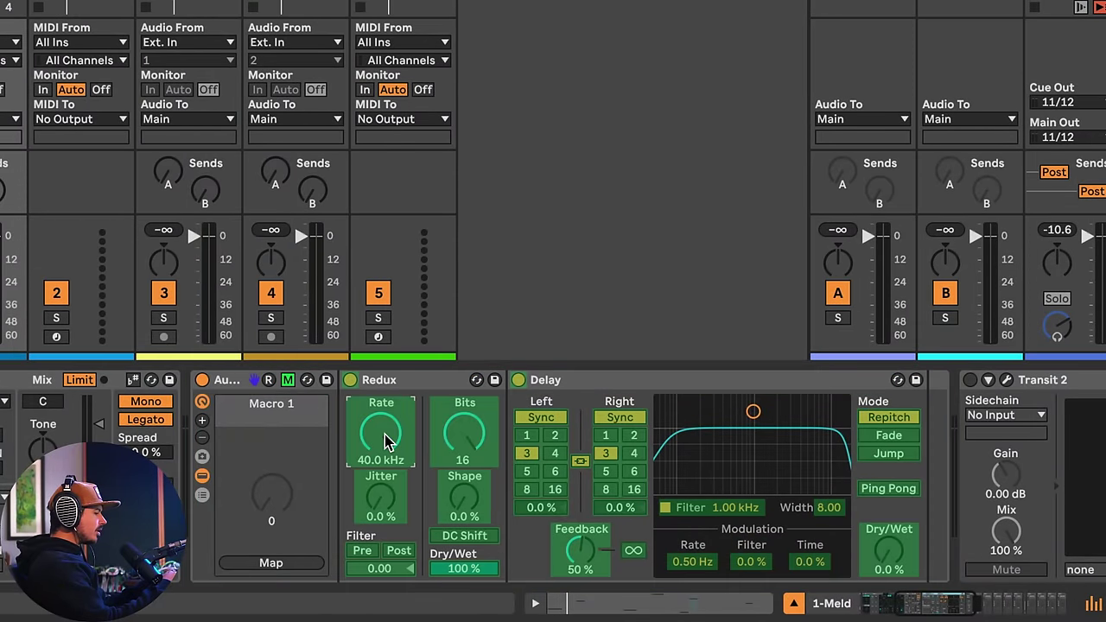
click(263, 564)
scroll(354, 546, right, 2)
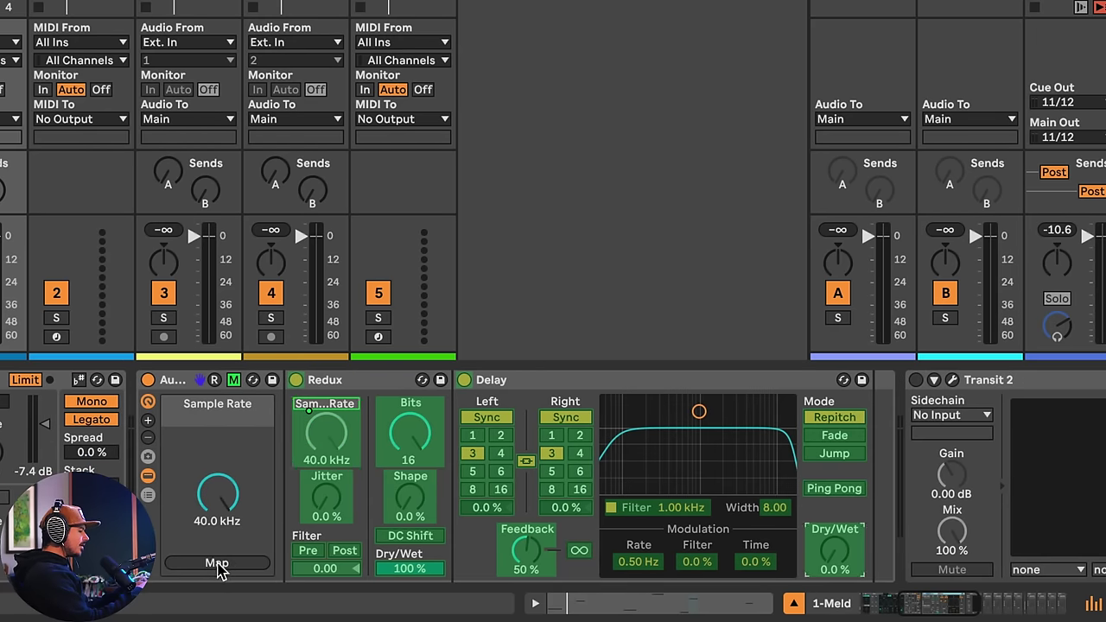
click(217, 563)
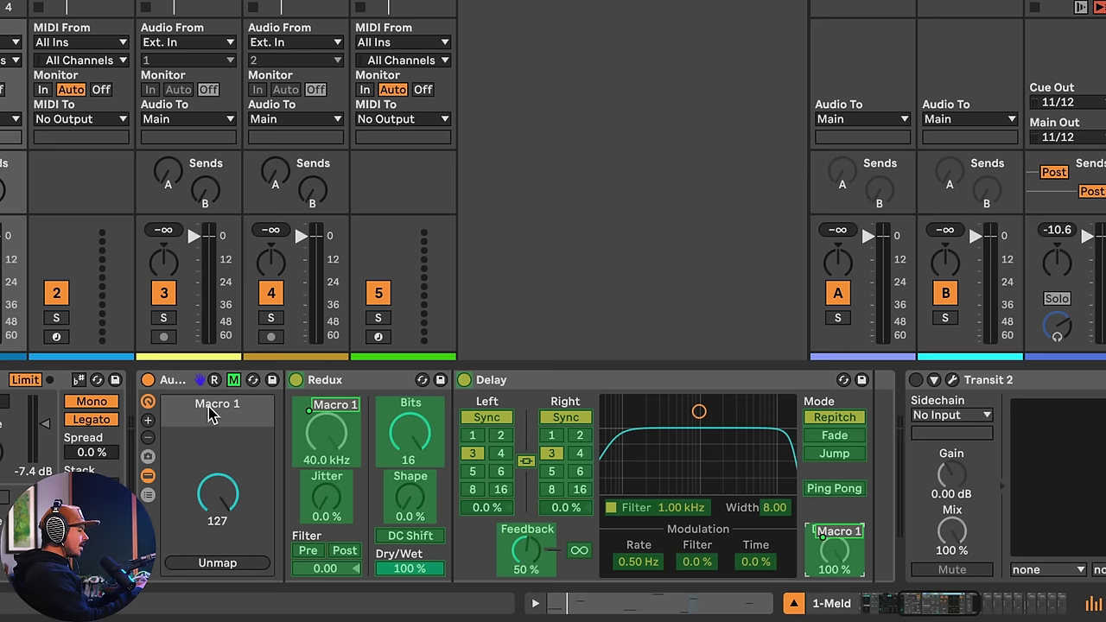
click(234, 381)
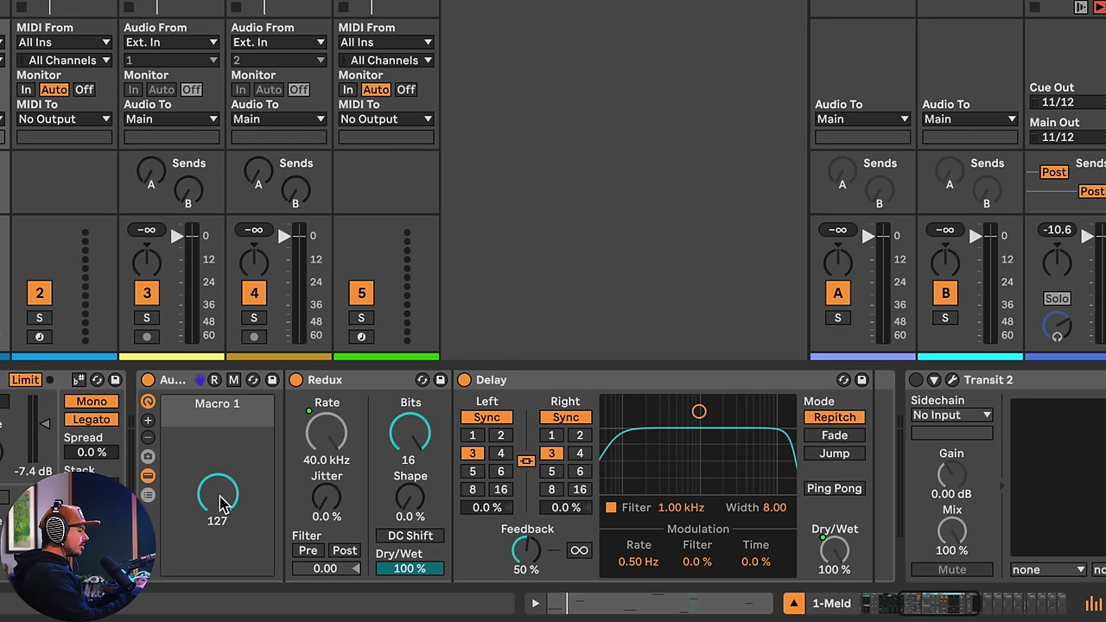
- Sweep Macro 1 down to 0 and audition the combined Redux and Delay effect during playback
drag(218, 493, 217, 596)
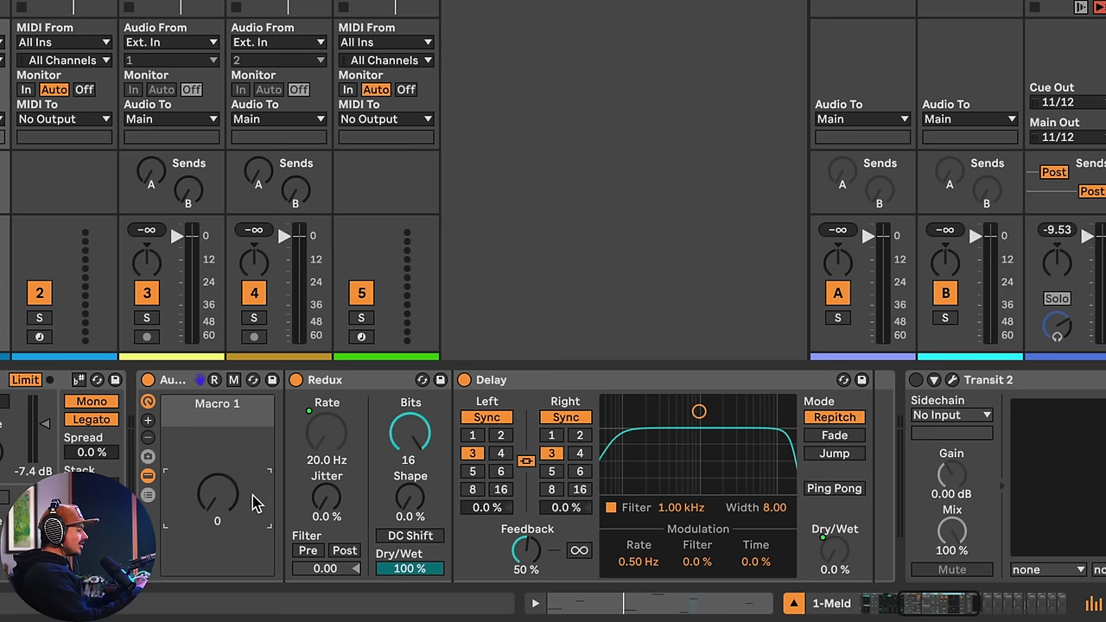
key(space)
mouse_move(217, 494)
mouse_down()
mouse_move(216, 470)
mouse_move(217, 505)
mouse_up()
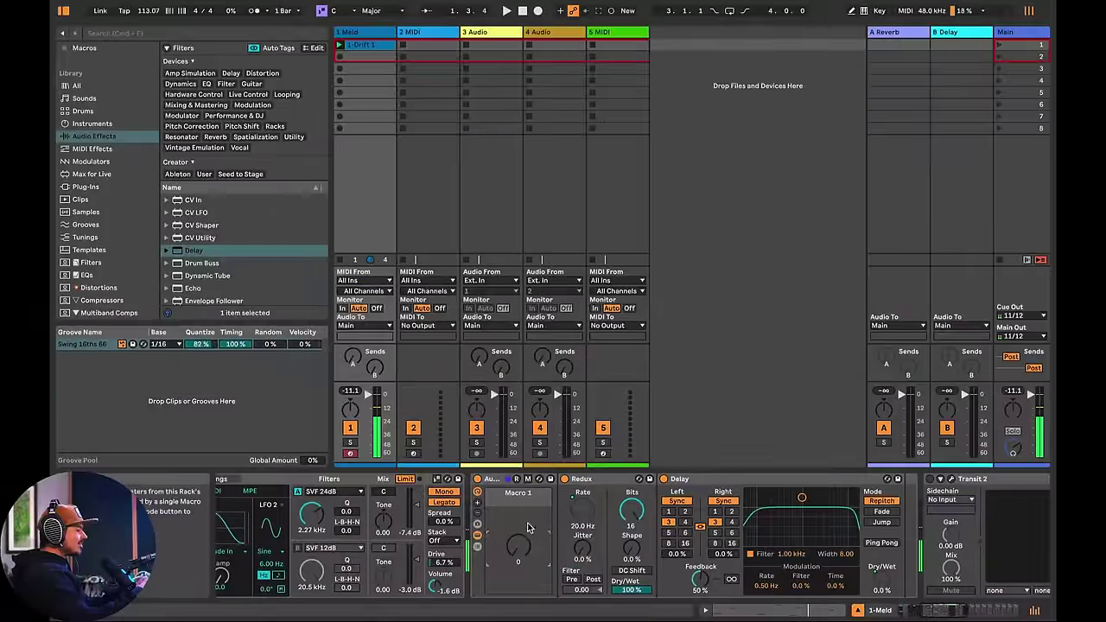
- Invert the Redux Sample Rate mapping of Macro 1, with minimum 40.0 kHz and maximum 20.0 Hz
click(528, 479)
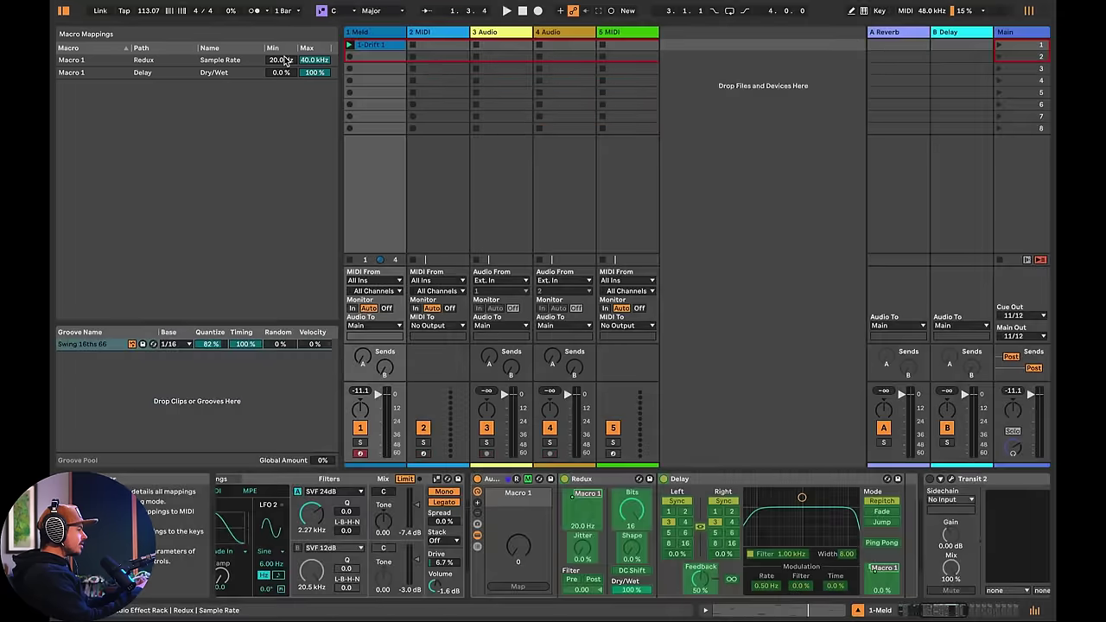
click(286, 61)
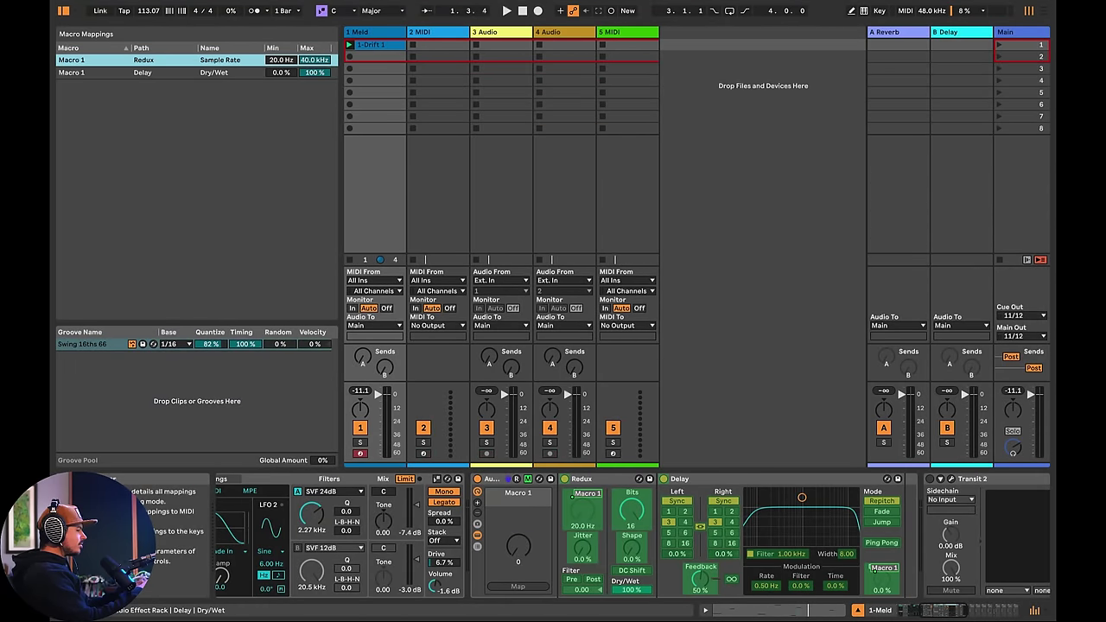
drag(276, 61, 275, 17)
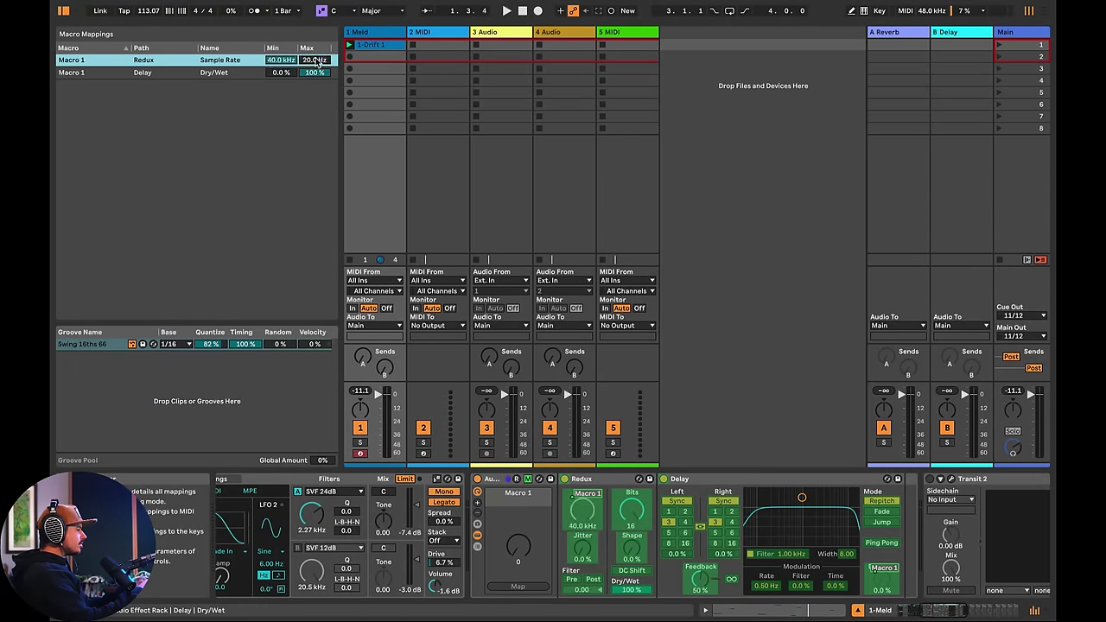
- Raise Macro 1 to 127 while auditioning the clip, review its mappings, and leave map mode
drag(519, 546, 518, 523)
key(space)
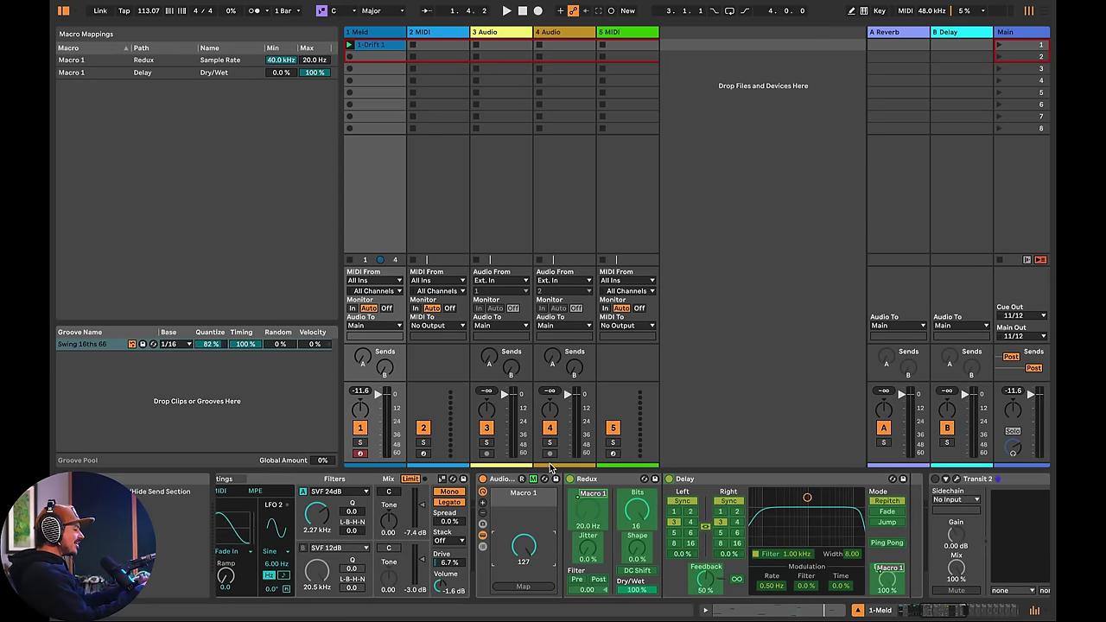
click(523, 586)
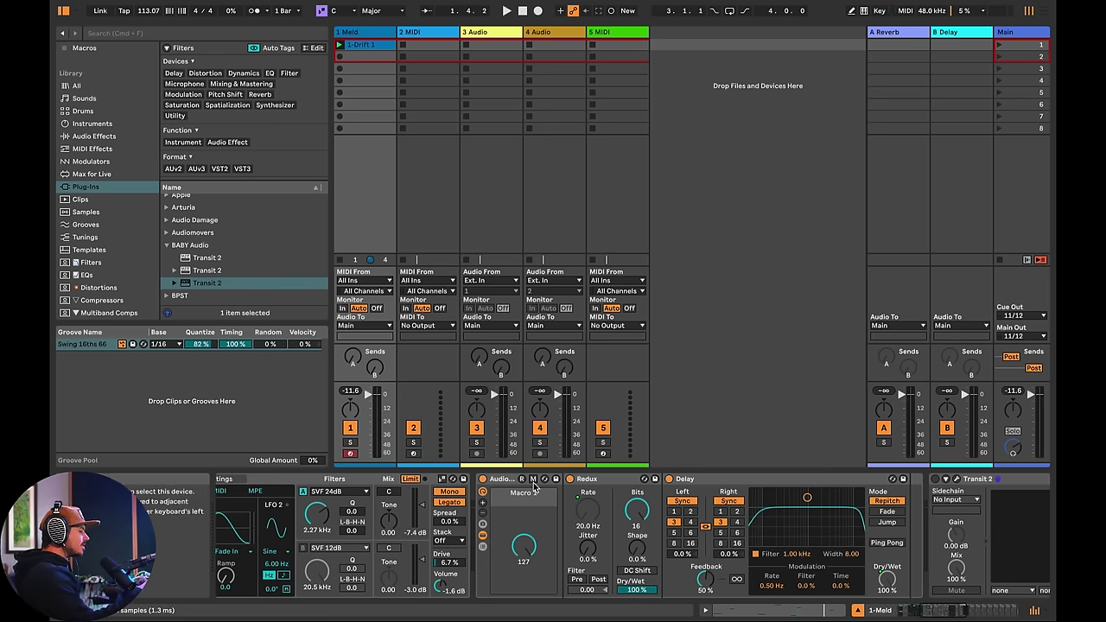
click(523, 586)
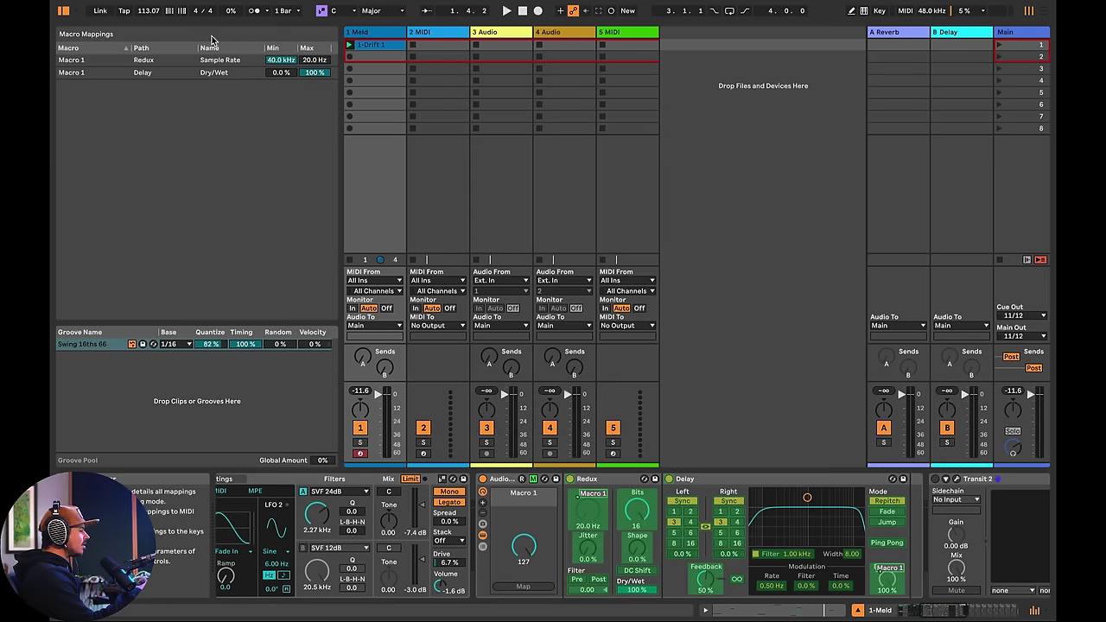
click(523, 586)
- Collapse the Transit 2 device and the Redux and Delay rack in the Meld device chain
scroll(553, 533, right, 4)
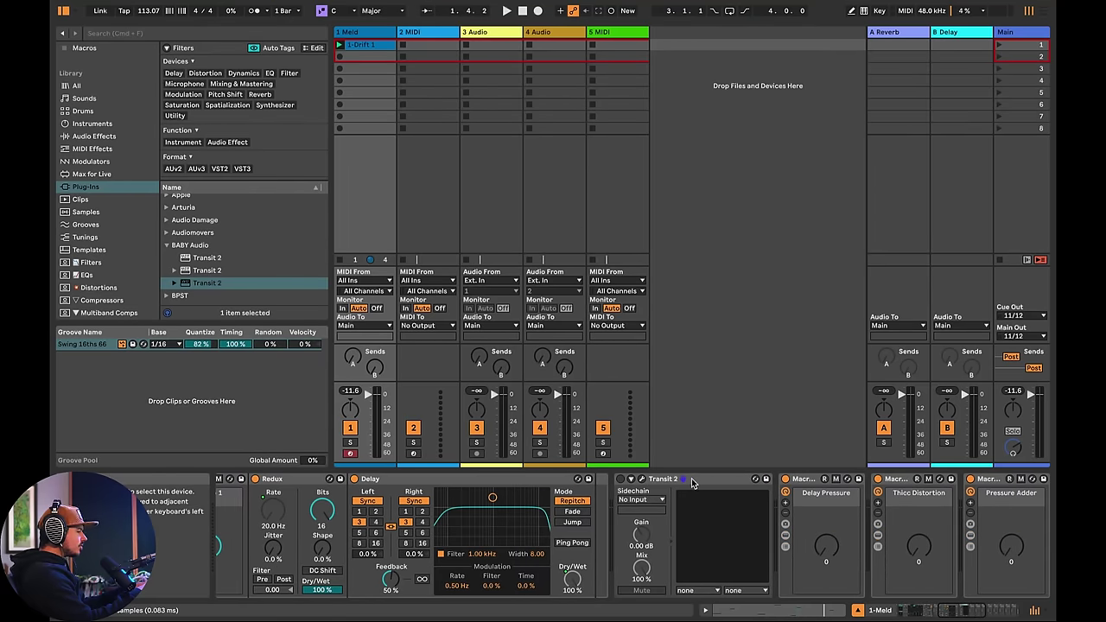
double_click(692, 484)
scroll(685, 485, left, 3)
double_click(330, 486)
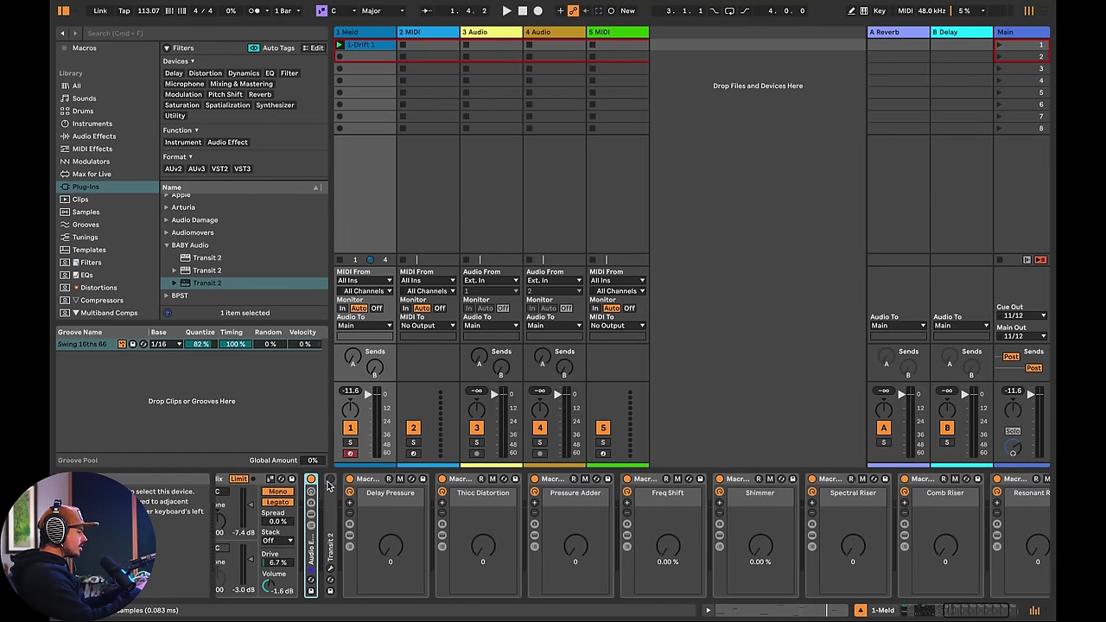
- Play the clip and raise Delay Pressure to 86, Thicc Distortion to 43, Pressure Adder to 70 and Freq Shift to 26.8 %
scroll(385, 509, right, 3)
scroll(387, 511, left, 3)
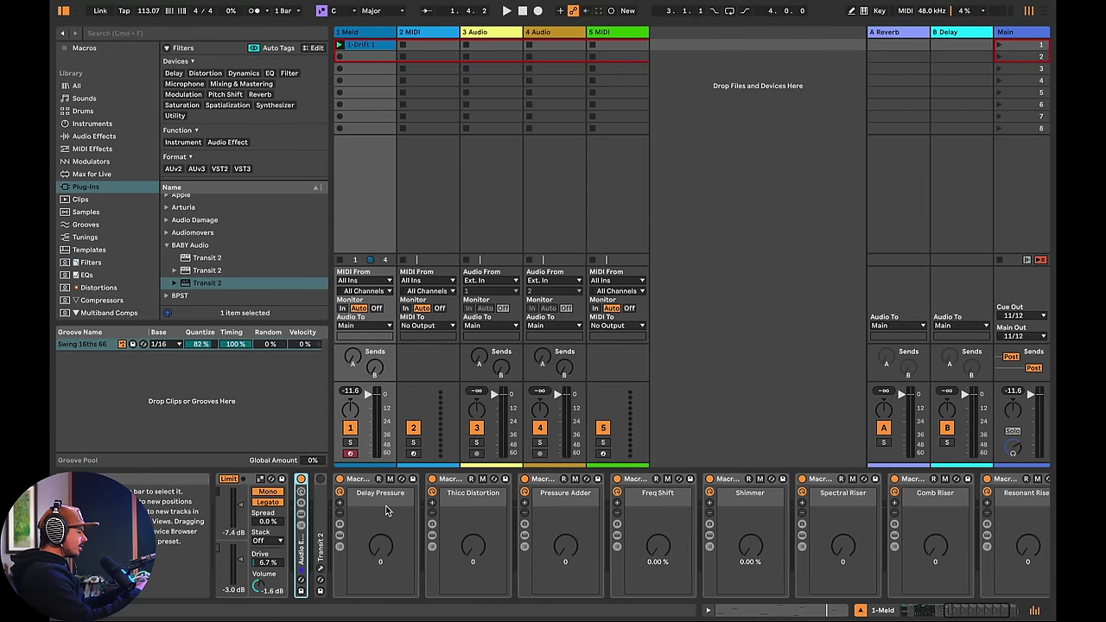
scroll(386, 510, right, 2)
scroll(343, 550, right, 2)
key(space)
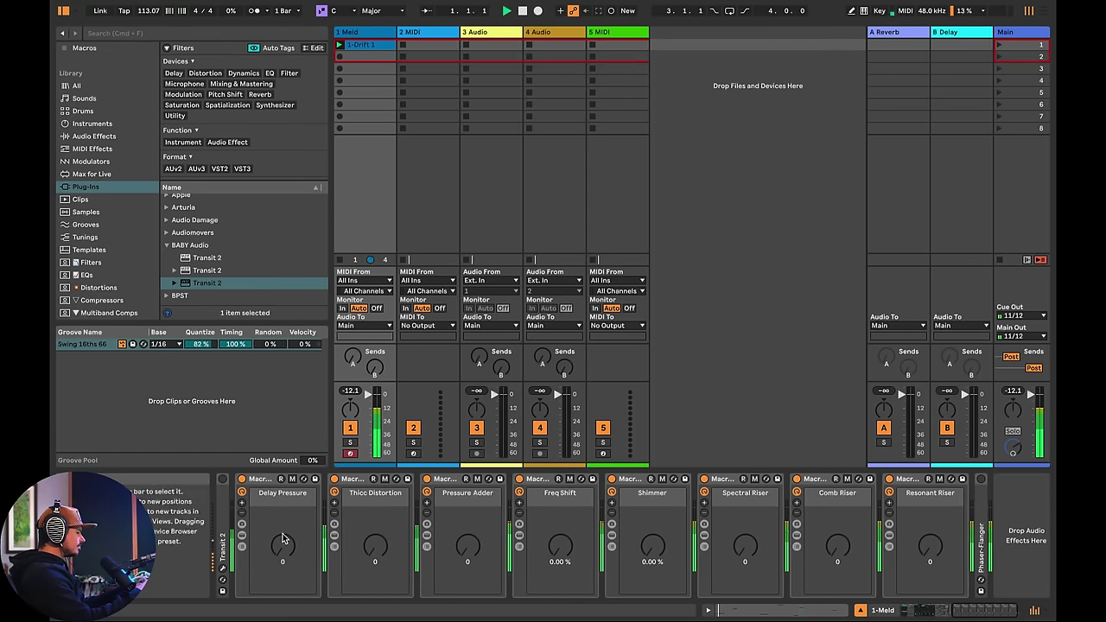
drag(286, 544, 282, 481)
drag(366, 546, 366, 527)
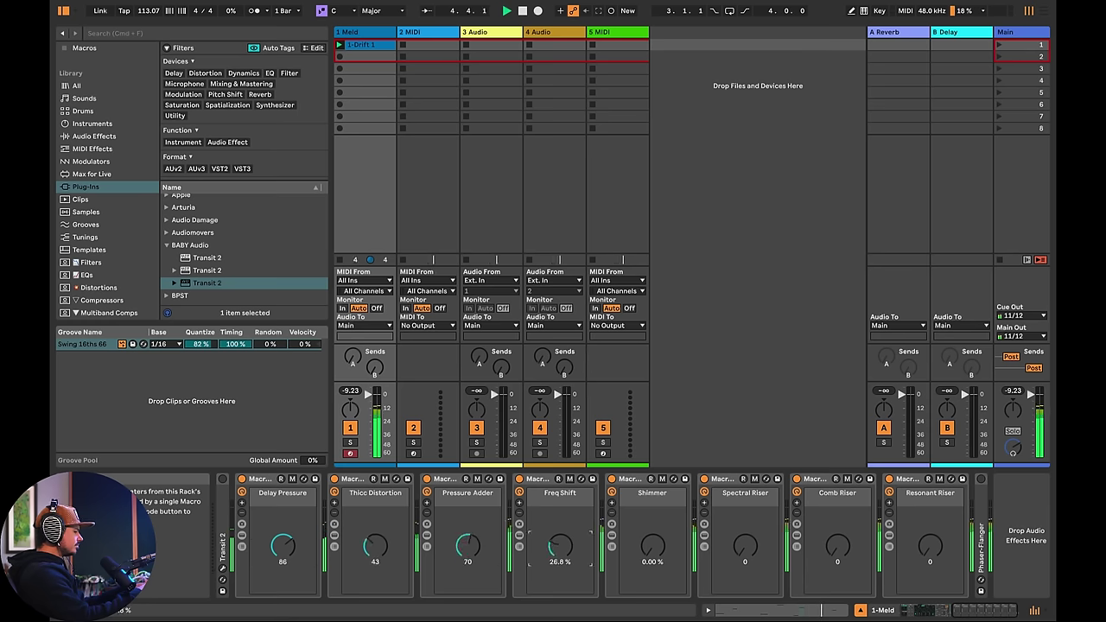
- Raise the Shimmer macro to about 29.1 % and reorder the chain so the Freq Shift rack follows Shimmer
drag(653, 544, 652, 534)
drag(568, 501, 674, 510)
- Audition the Spectral Riser macro at about 74, and reset the macro knobs in the chain to 0
drag(740, 551, 740, 543)
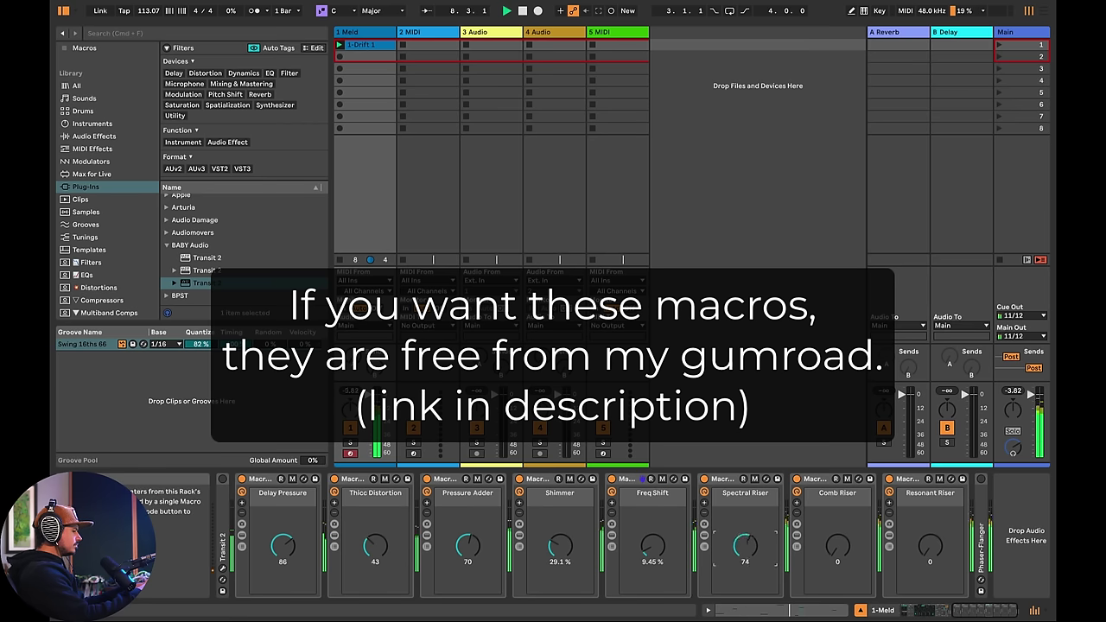
drag(741, 550, 741, 542)
double_click(370, 550)
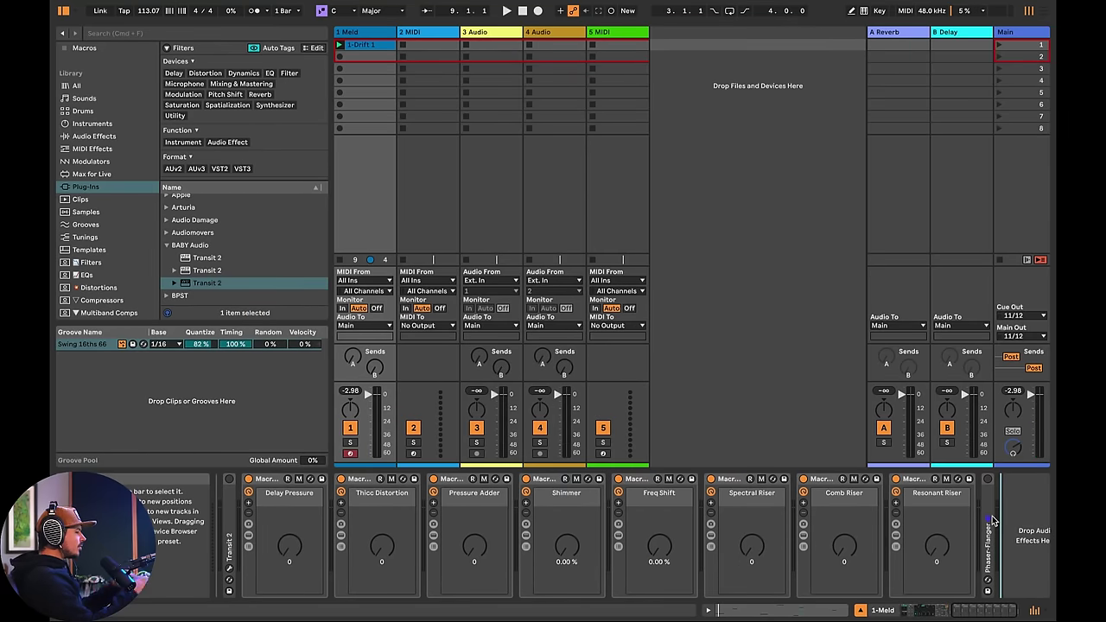
- Browse the Audio Effect Rack presets among the audio effects in the browser
click(110, 138)
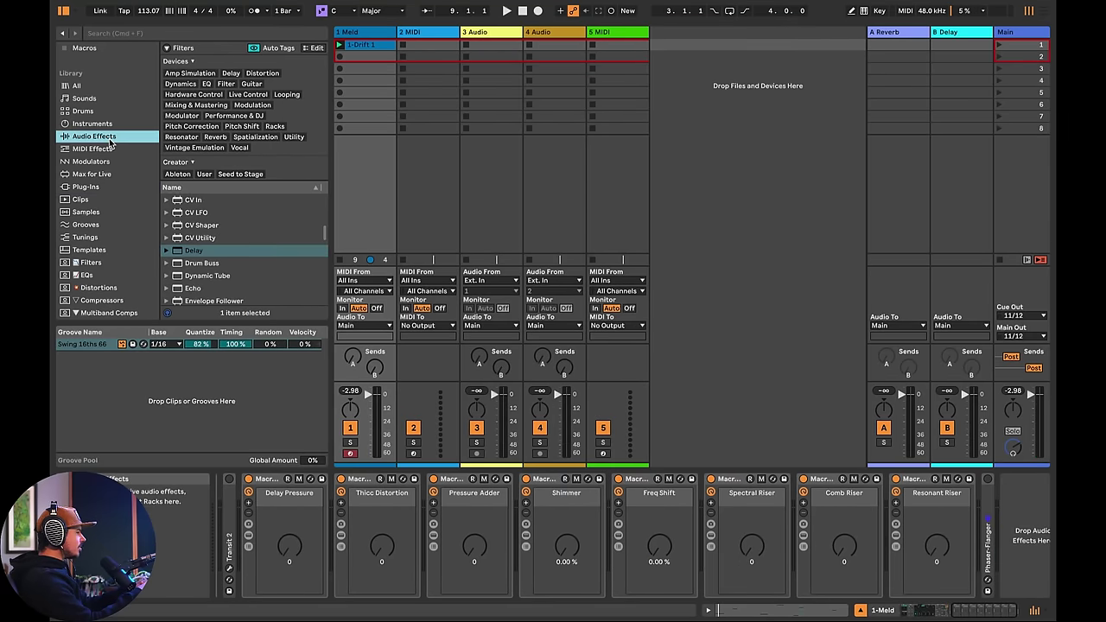
scroll(251, 285, down, 5)
scroll(249, 285, up, 5)
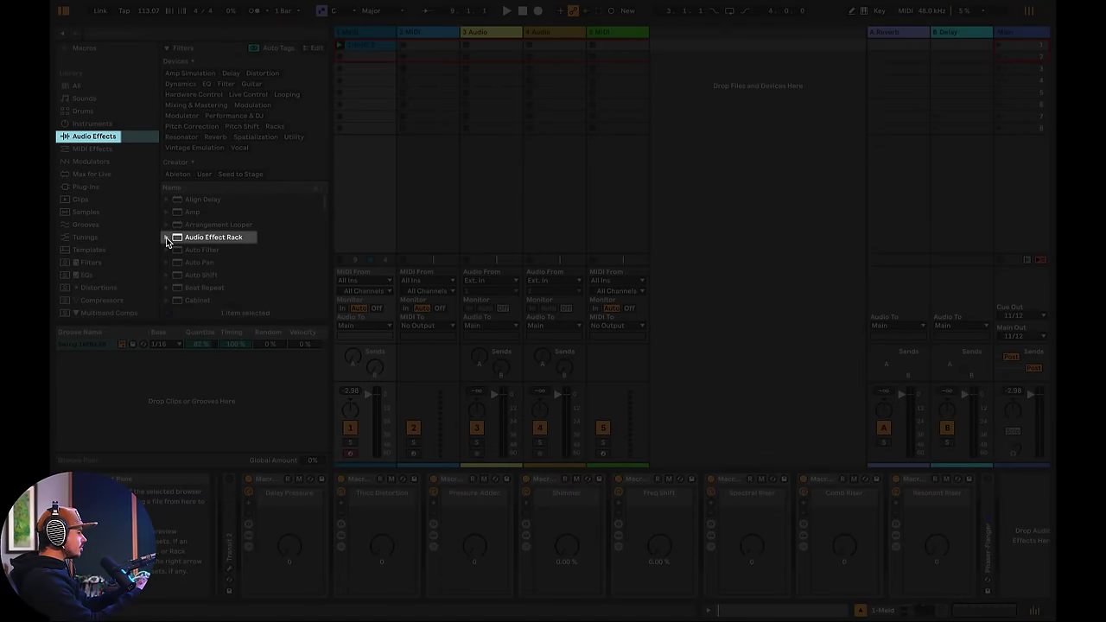
click(168, 238)
scroll(204, 270, down, 5)
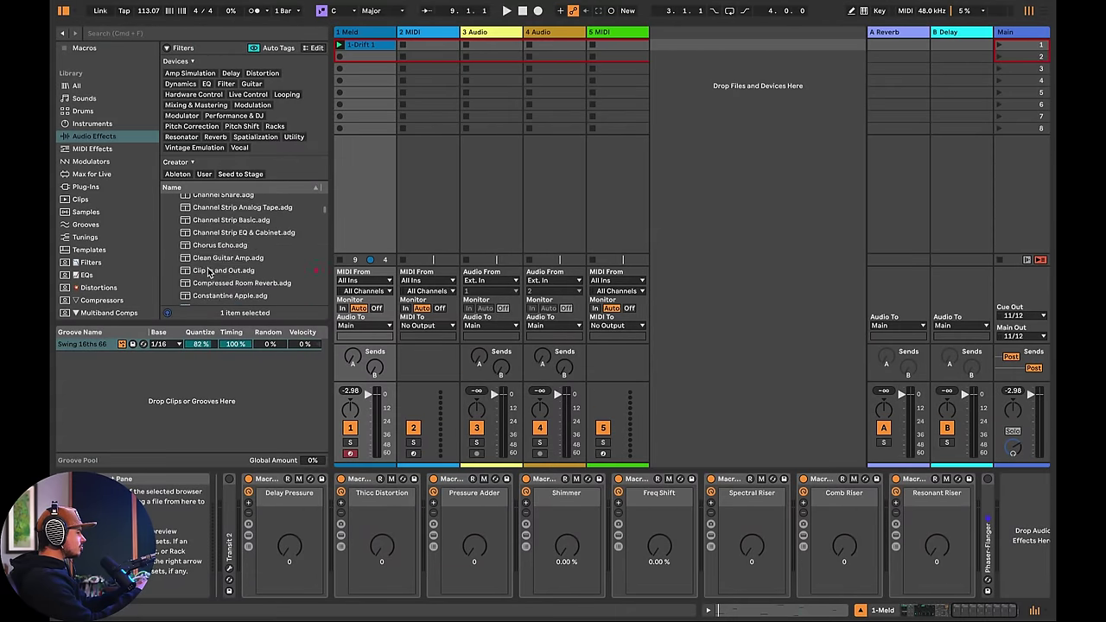
scroll(208, 272, up, 5)
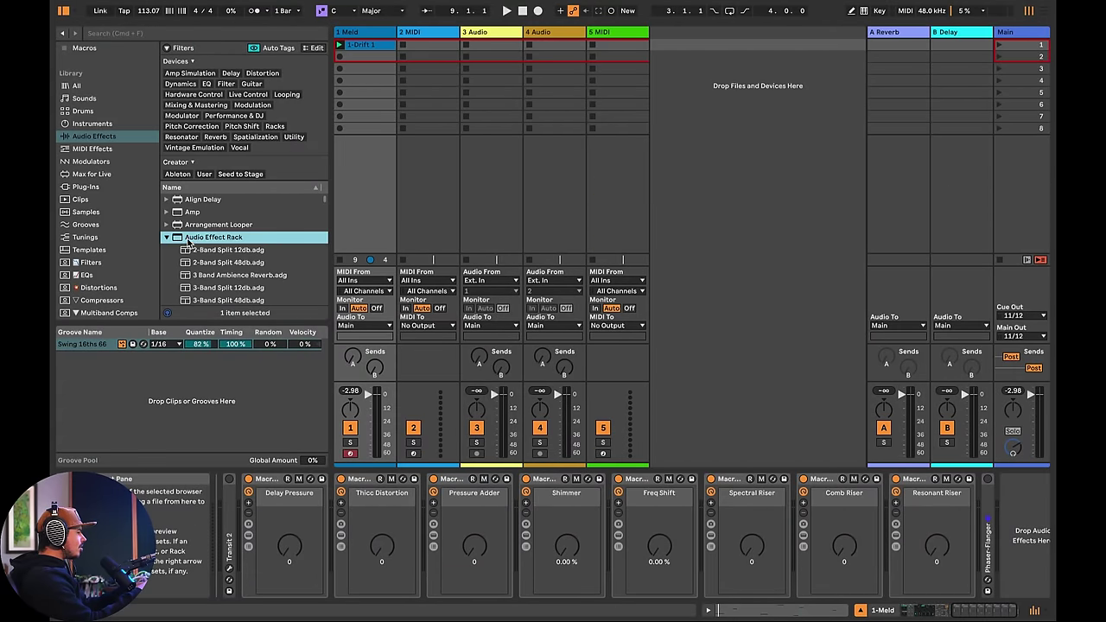
scroll(207, 246, down, 10)
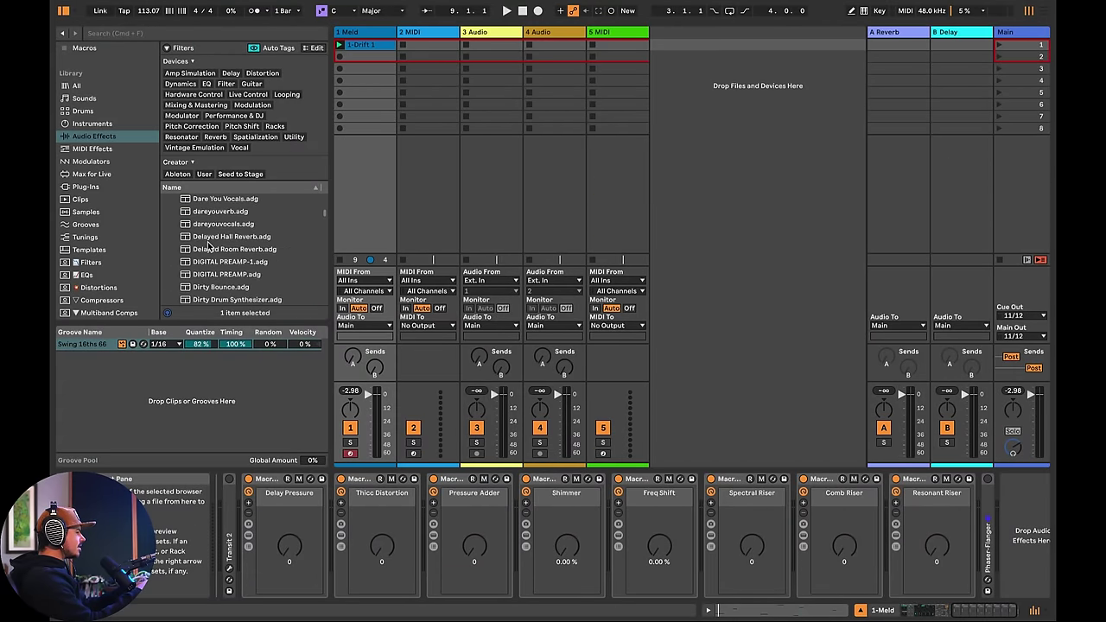
scroll(208, 246, down, 5)
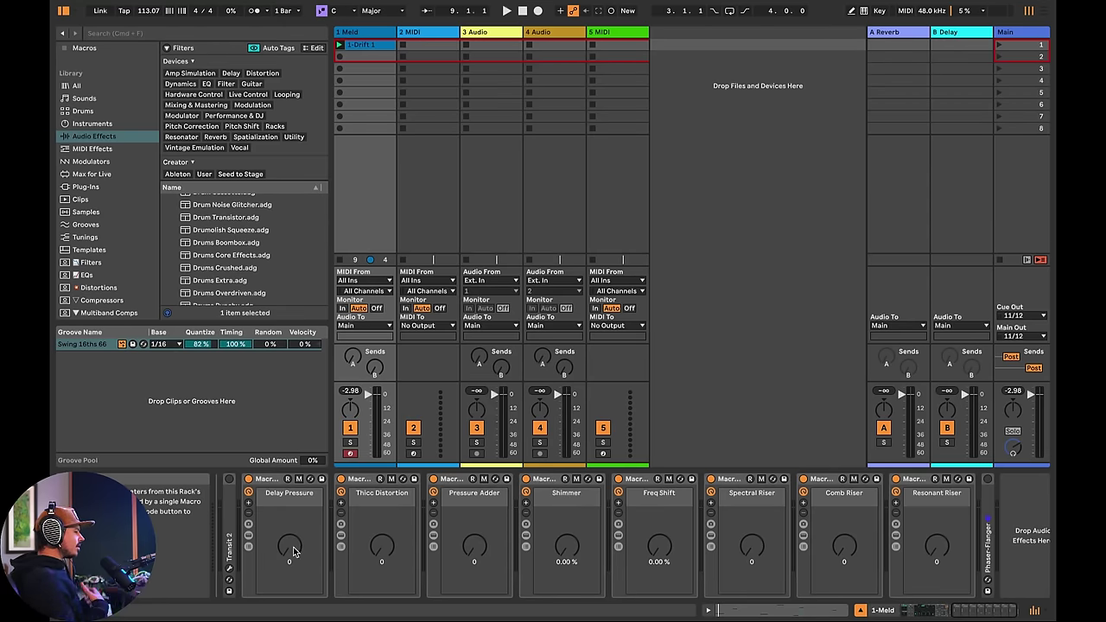
scroll(243, 248, down, 3)
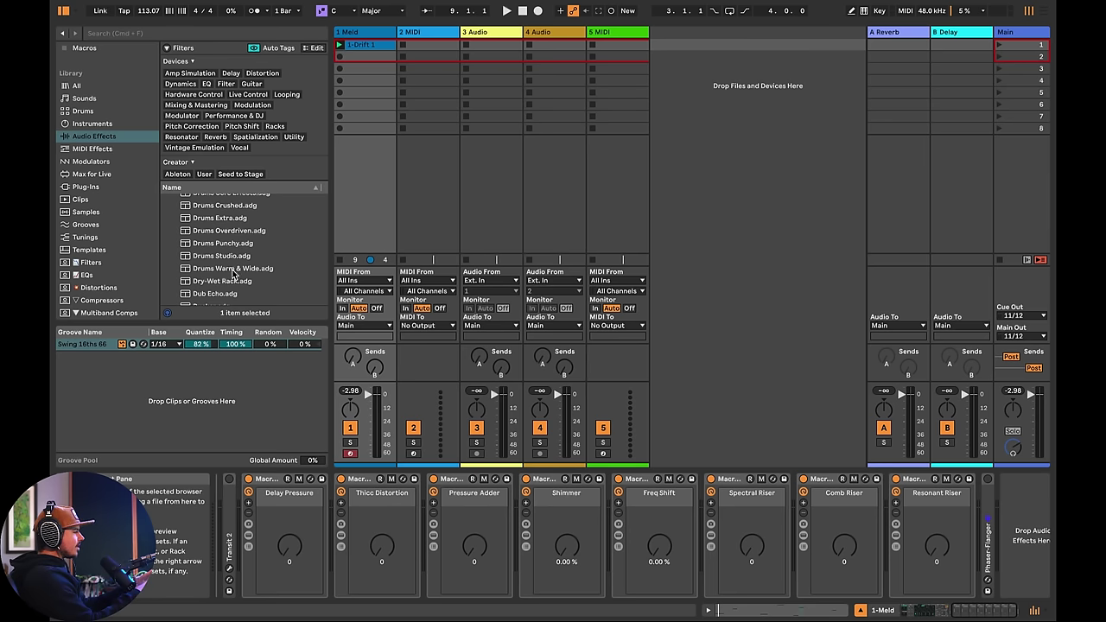
- Open the Transit 2 plugin window, continue its trial, and sweep the large Macro knob to audition the preset on the clip
scroll(277, 496, left, 2)
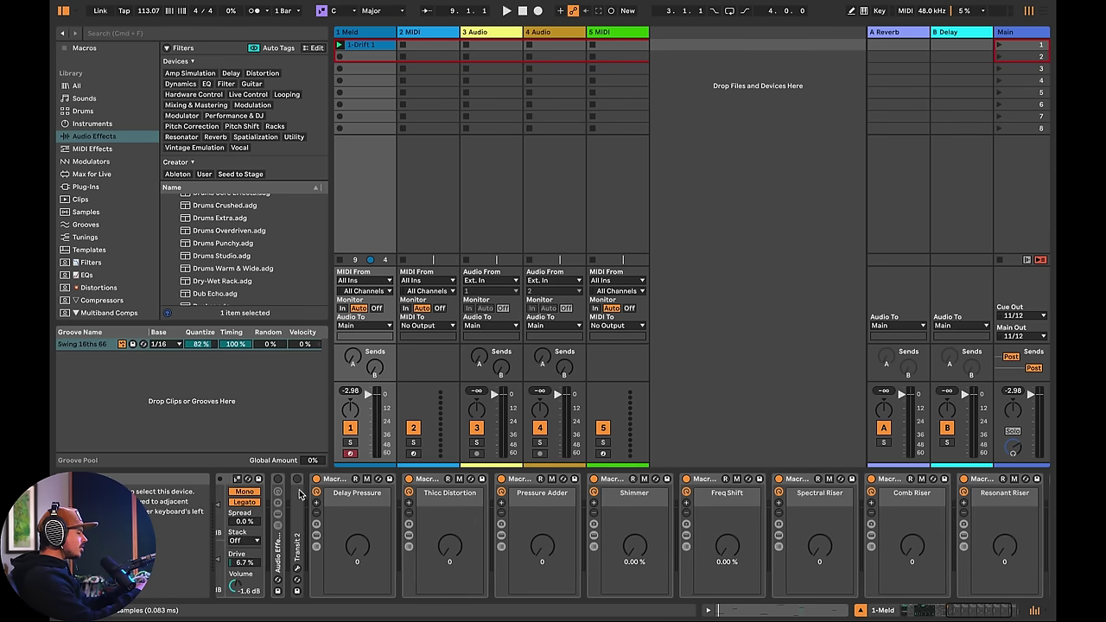
double_click(299, 509)
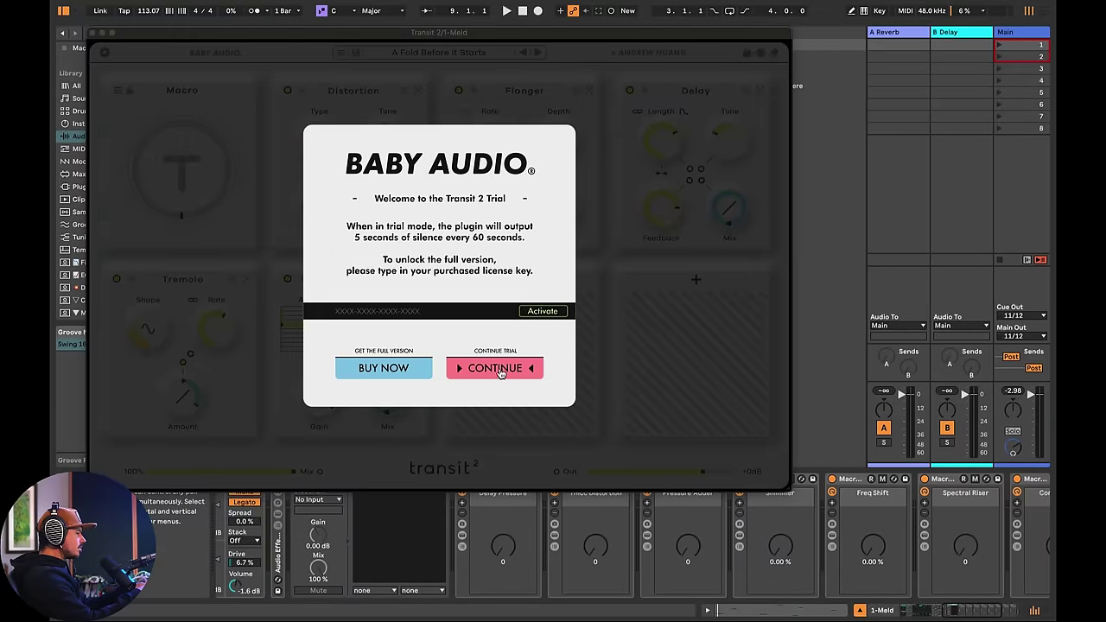
click(496, 368)
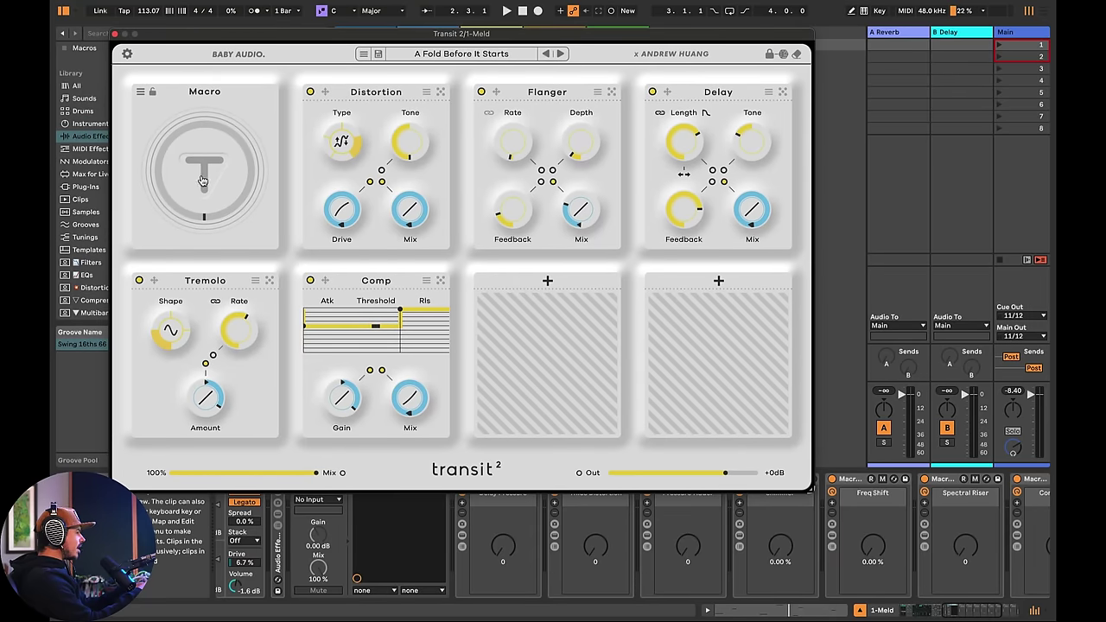
drag(207, 180, 200, 130)
mouse_move(510, 210)
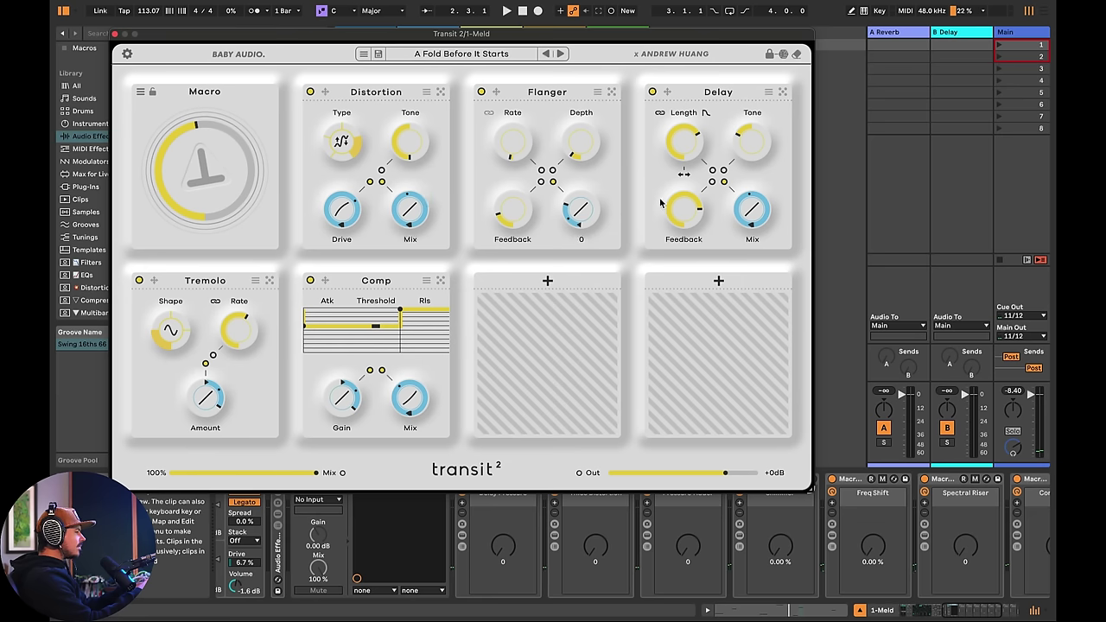
drag(195, 179, 186, 218)
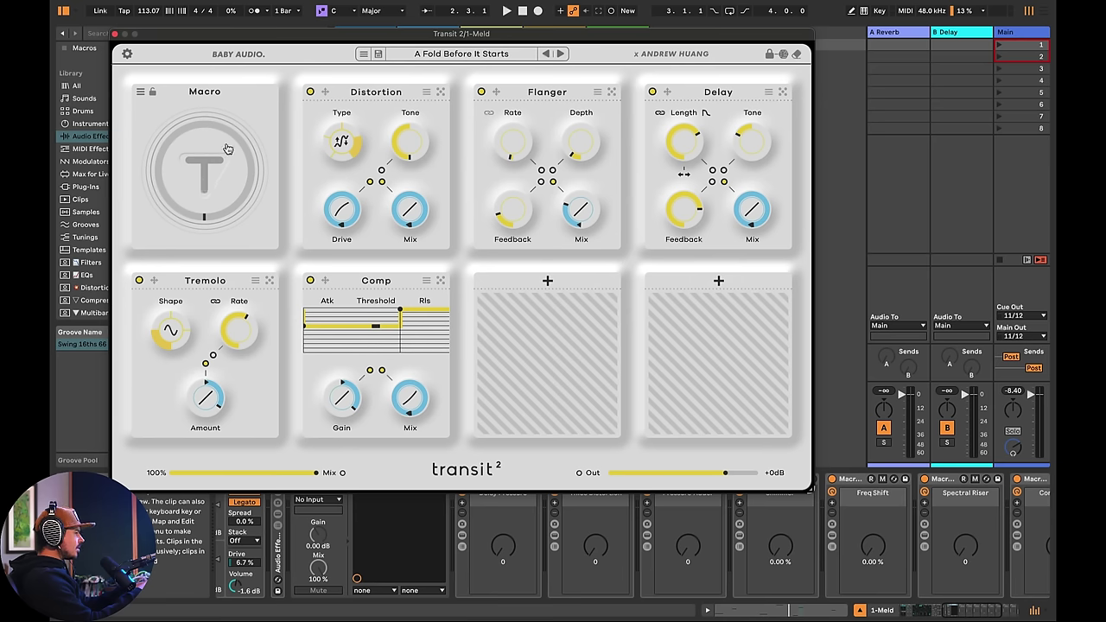
key(space)
drag(208, 173, 212, 77)
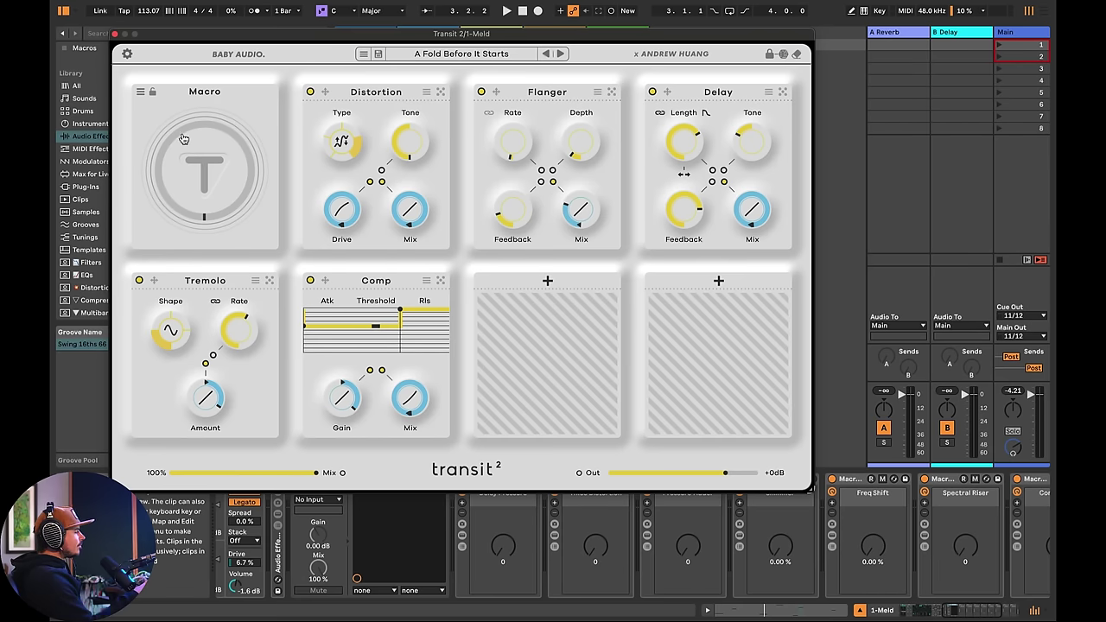
- Try Transit 2's modulator in LFO mode with playback, restore Macro mode, and close the plugin window
click(141, 94)
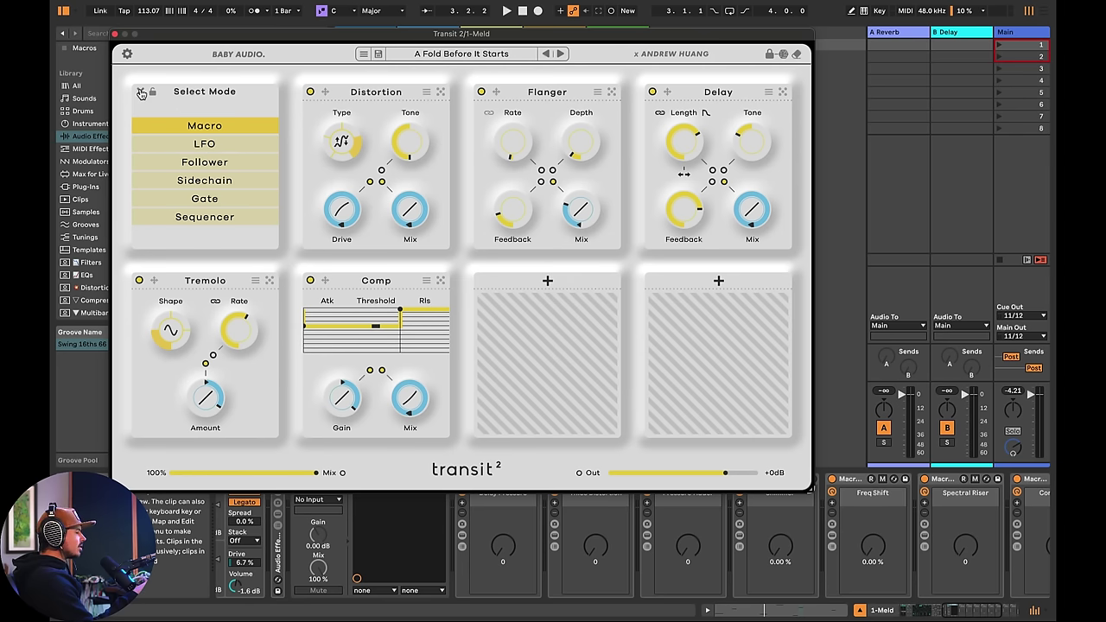
click(187, 147)
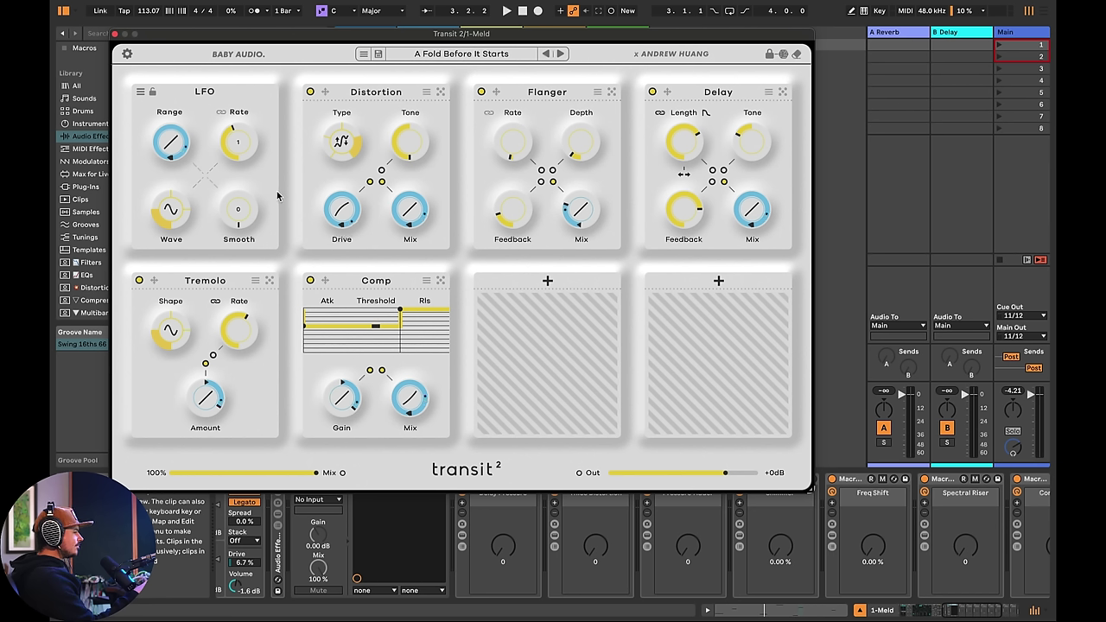
key(space)
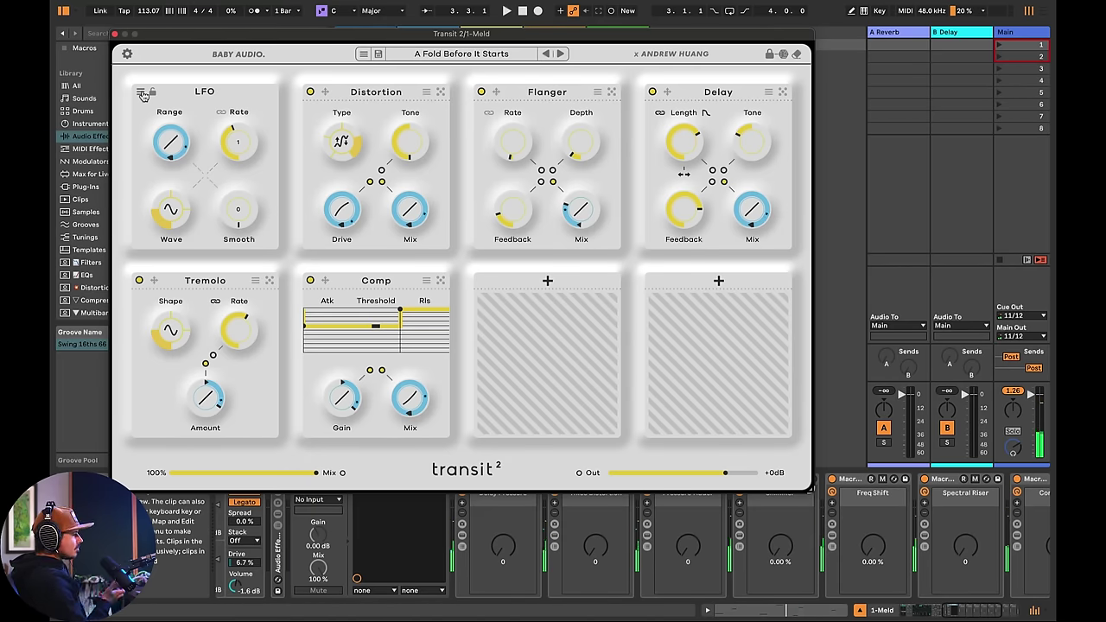
click(143, 94)
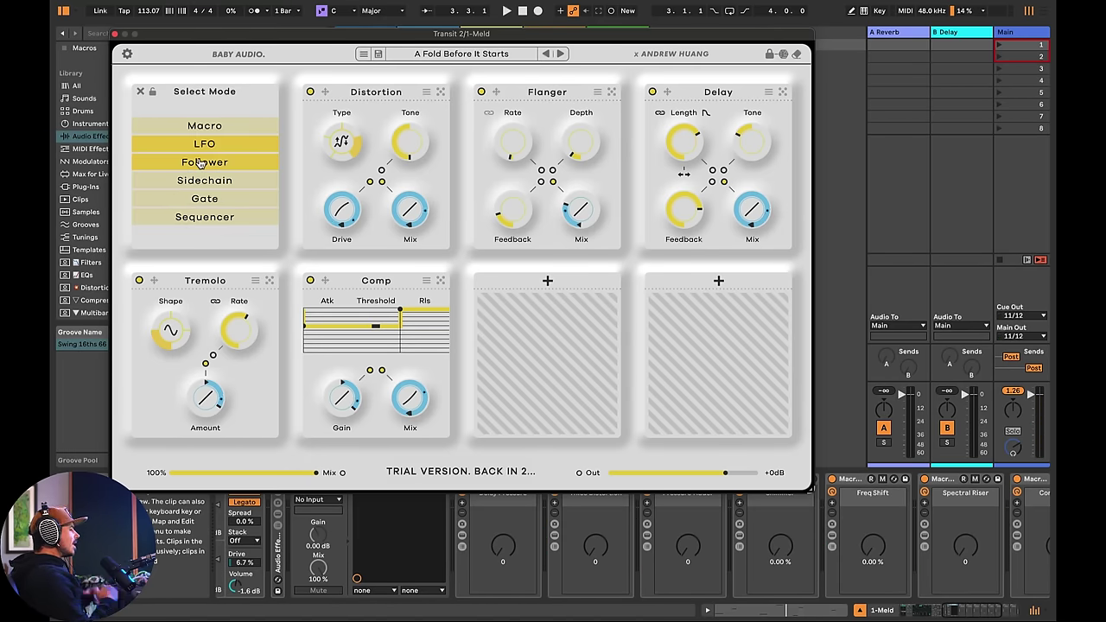
click(208, 125)
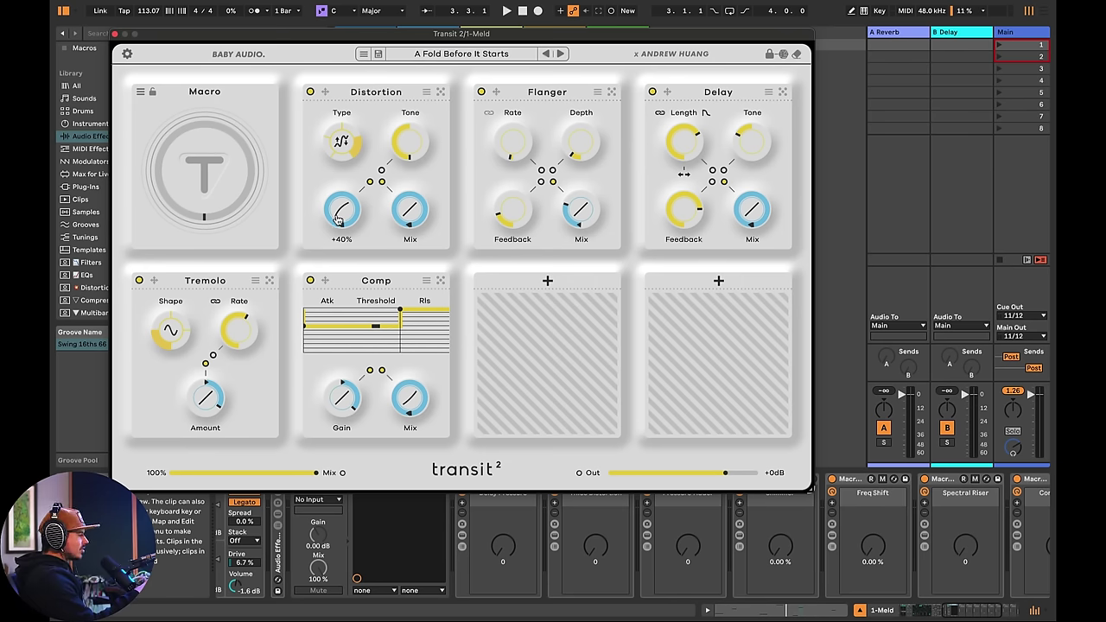
click(114, 35)
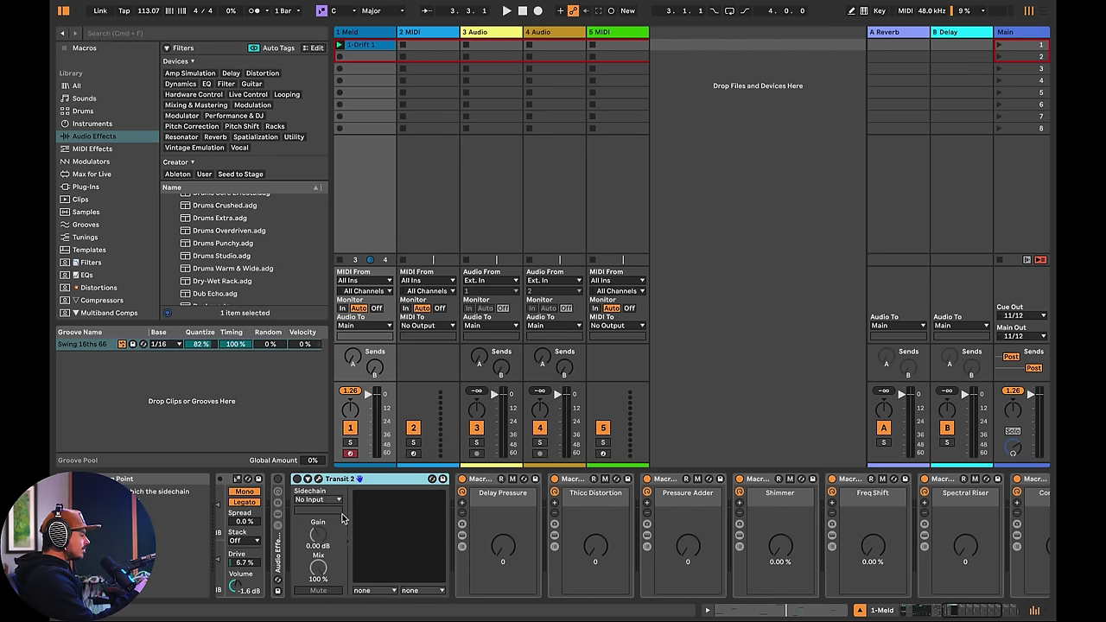
- Move the Phaser-Flanger from the end of the Meld device chain to directly before Transit 2
scroll(342, 519, right, 5)
drag(972, 501, 242, 534)
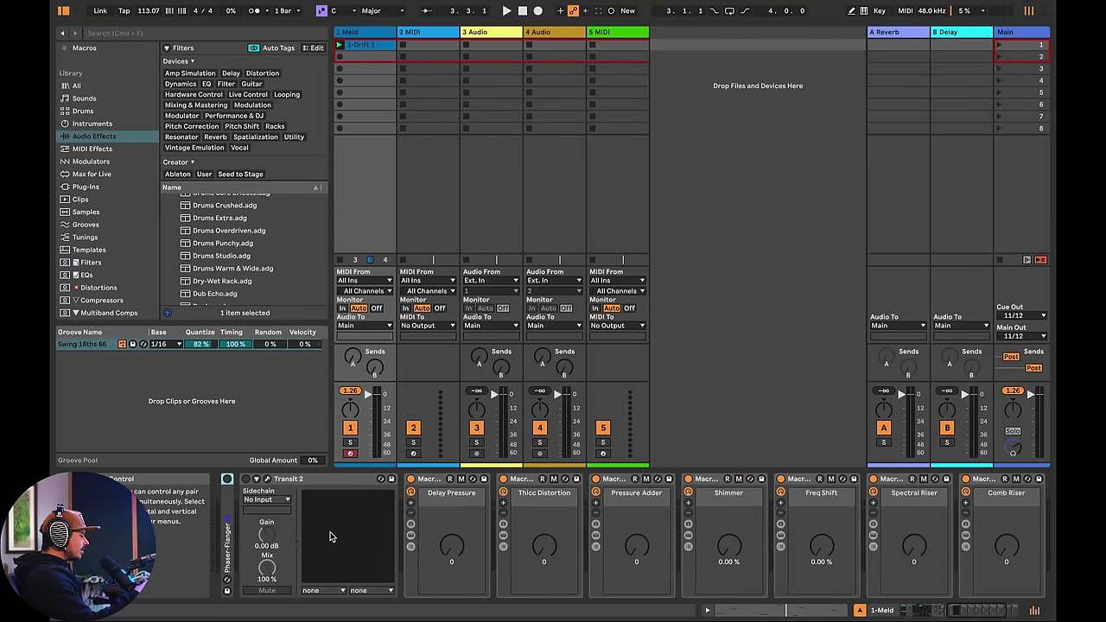
scroll(332, 534, left, 3)
click(334, 479)
scroll(348, 519, right, 1)
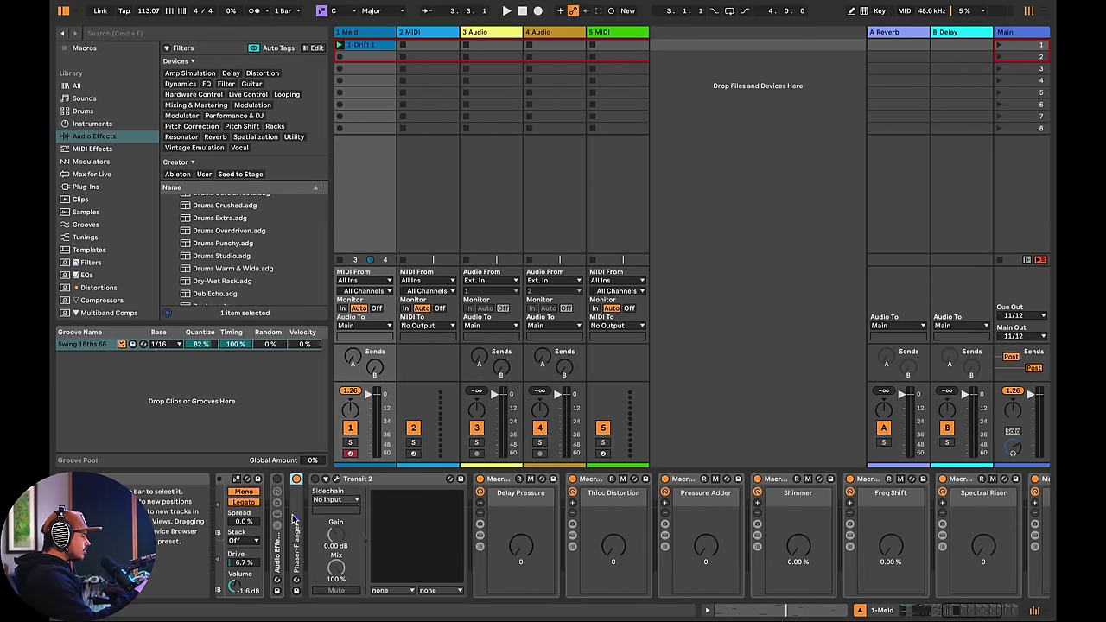
- Unfold the Phaser-Flanger and set its Freq to 1.81 Hz, Amount to 31 % and Dry/Wet to 45 %
double_click(304, 509)
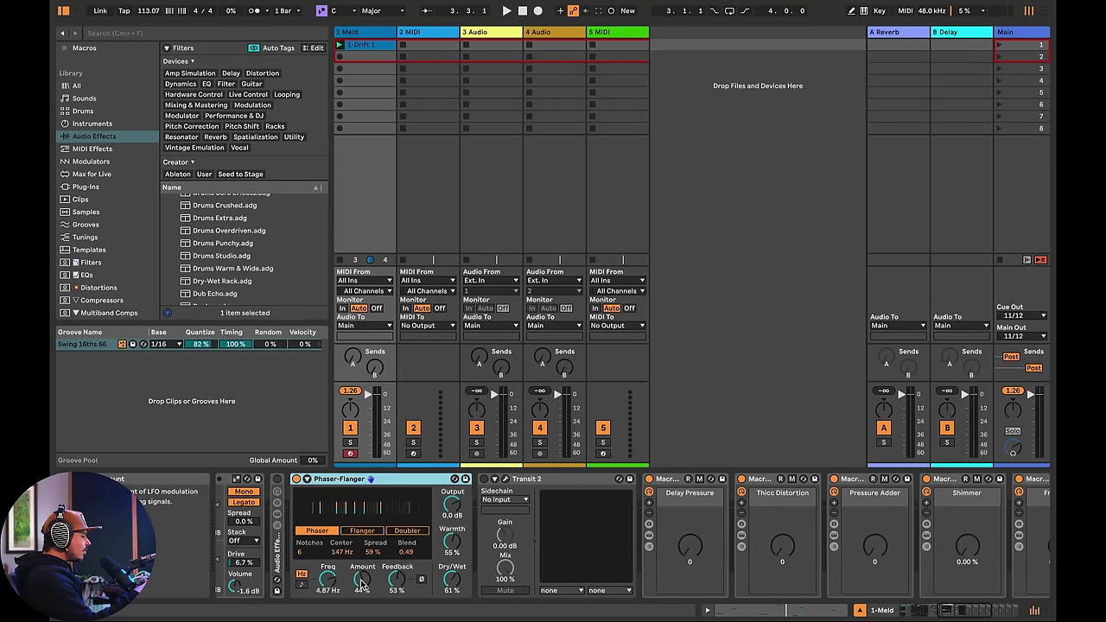
drag(362, 586, 362, 609)
drag(452, 581, 452, 609)
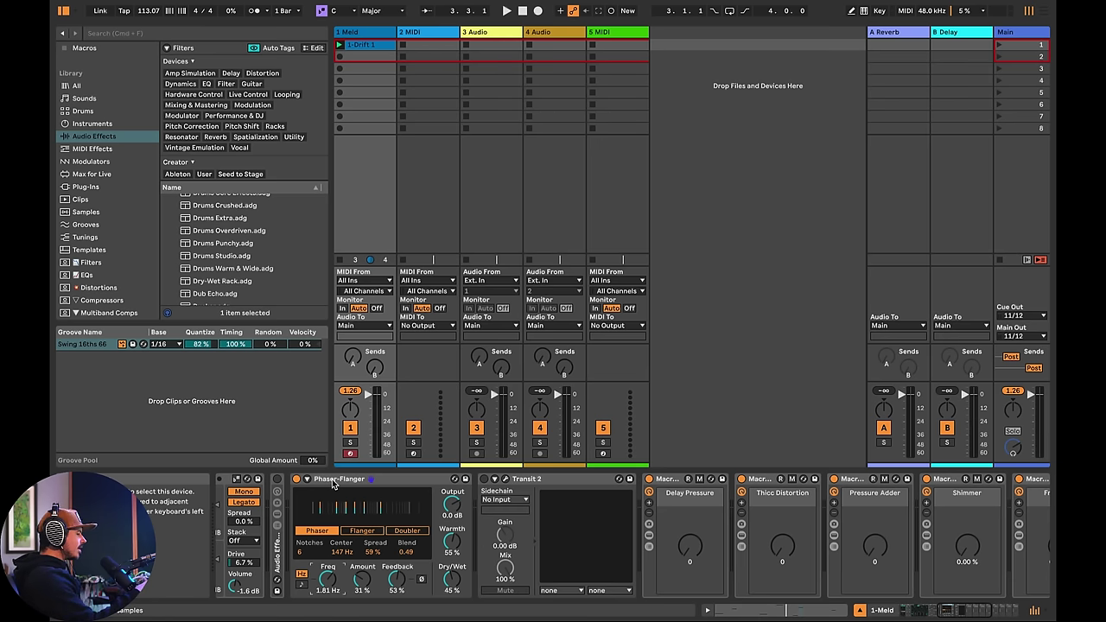
- Group the Phaser-Flanger into an Audio Effect Rack, show its macro controls, and reduce them to a single macro knob
click(335, 481)
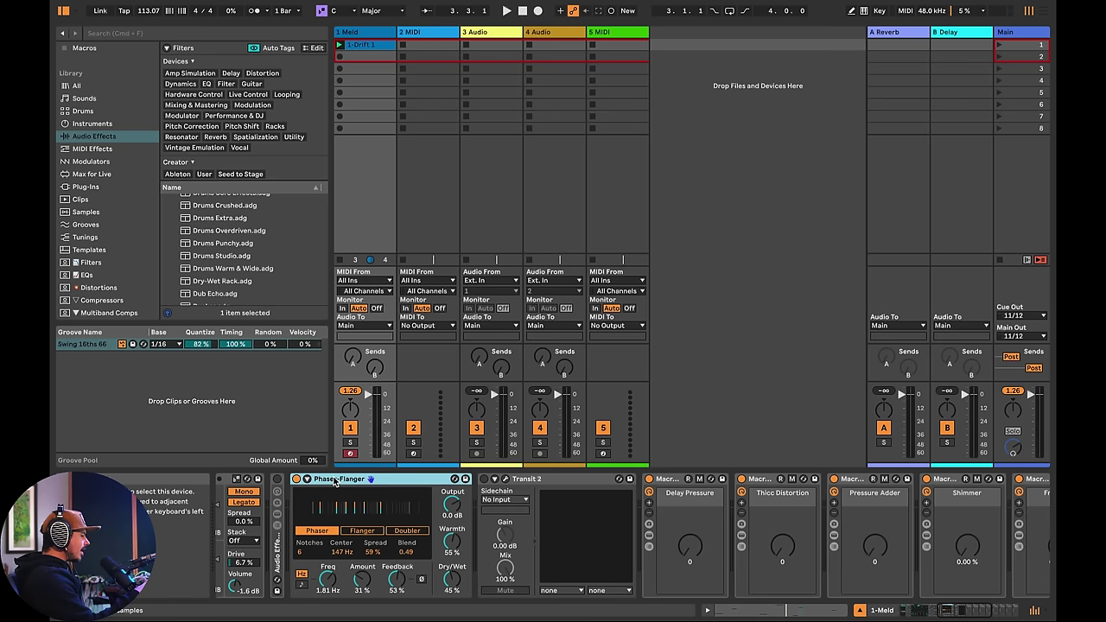
right_click(335, 480)
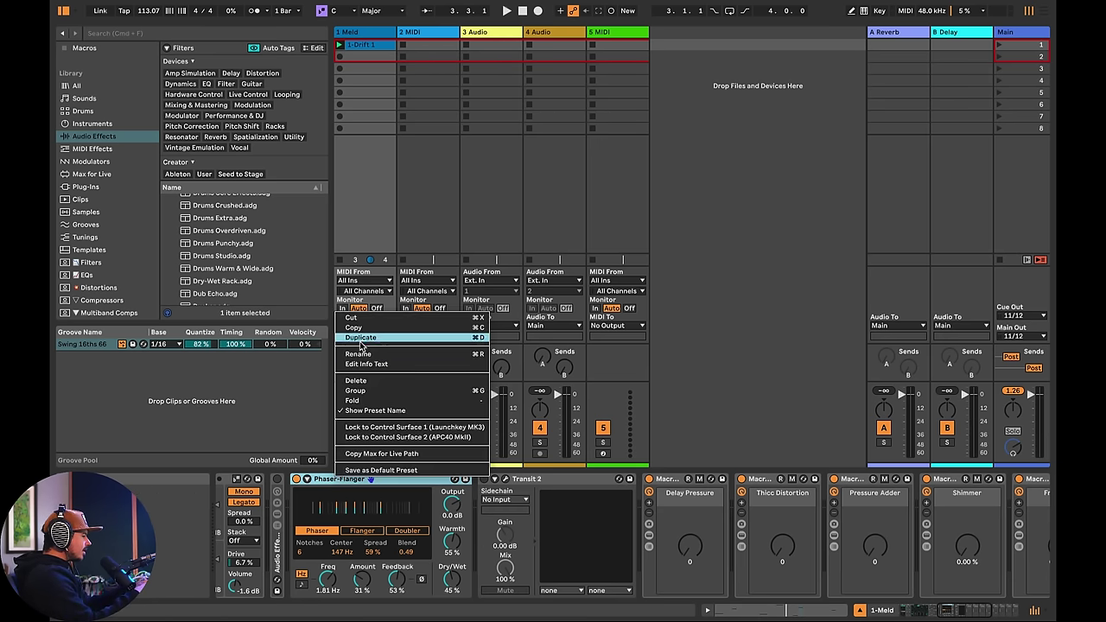
click(357, 392)
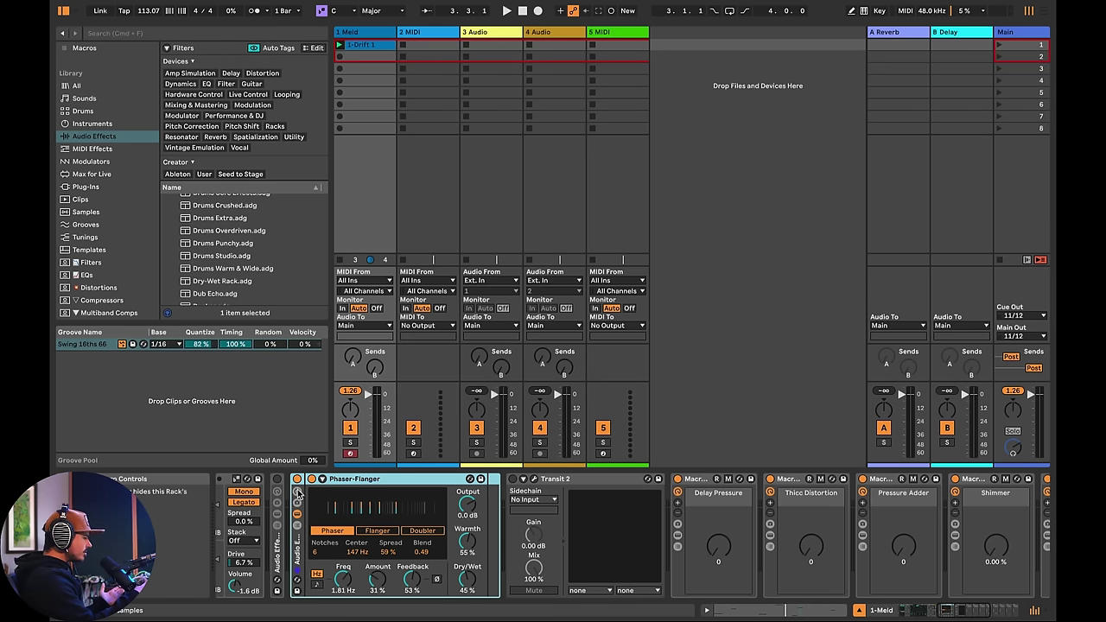
click(298, 493)
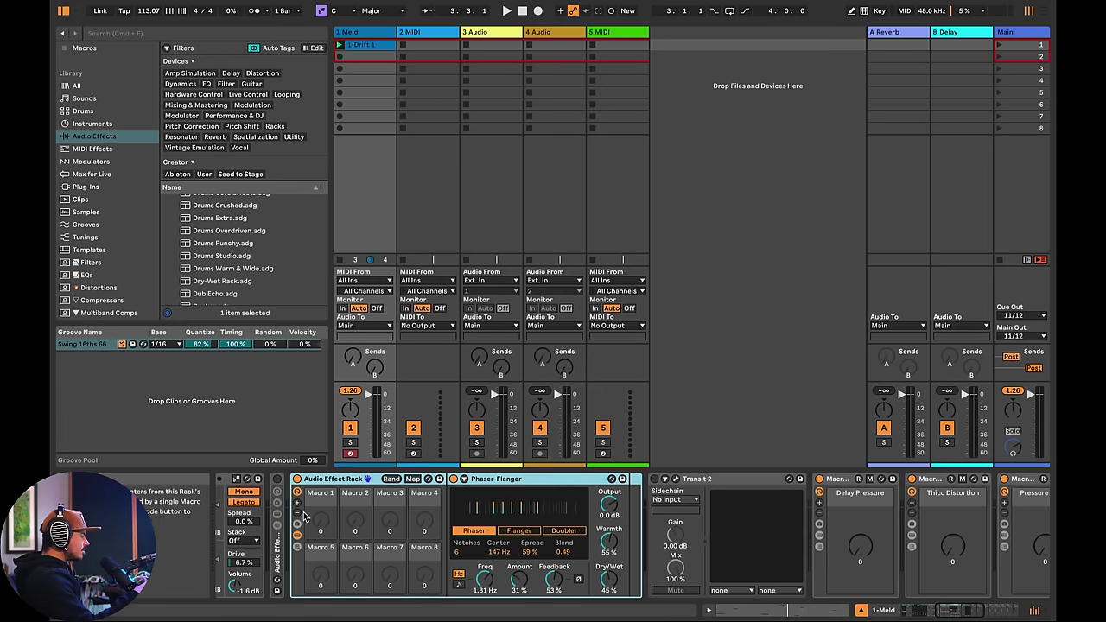
click(299, 517)
click(299, 517)
click(299, 517)
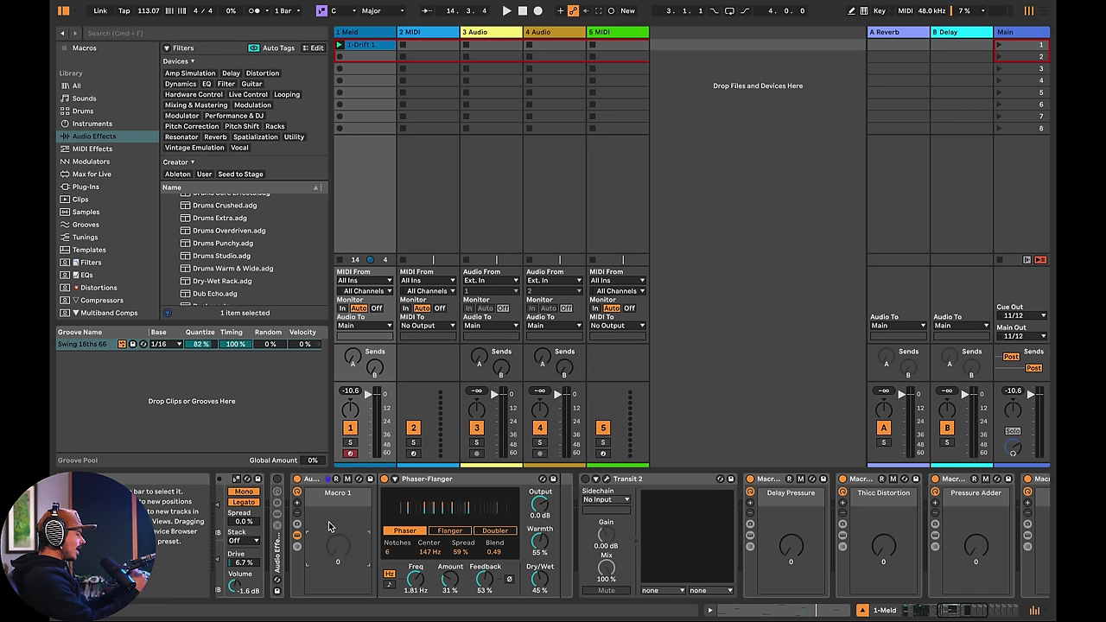
- Set the Phaser-Flanger's Center to 839 Hz, Dry/Wet to 49 % and Freq to 1.30 Hz while auditioning the clip
drag(429, 552, 430, 523)
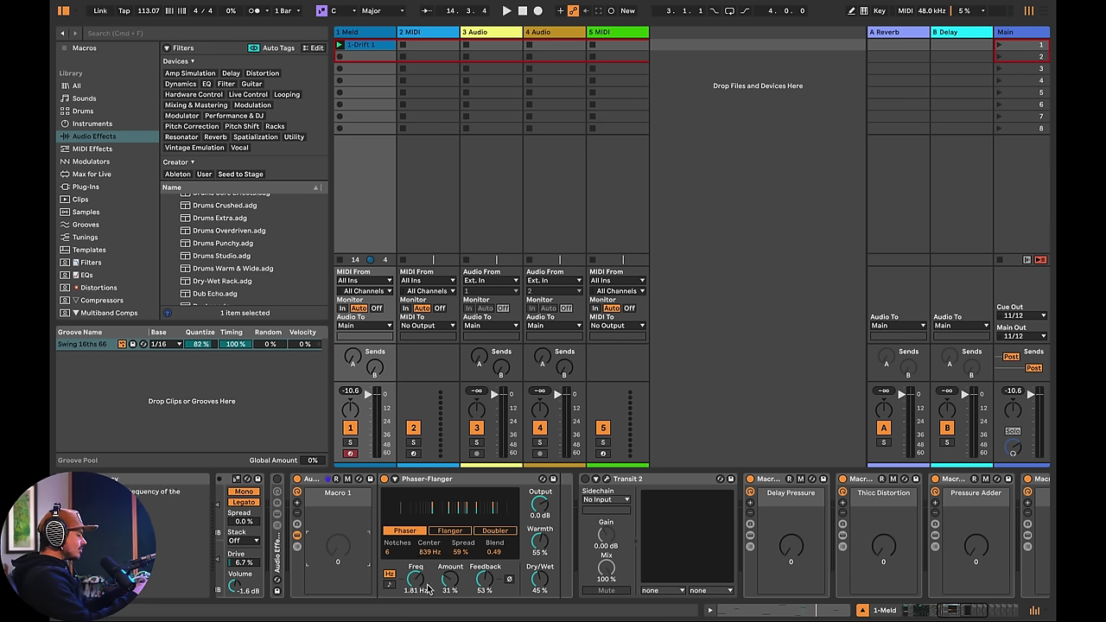
key(space)
drag(539, 581, 539, 574)
mouse_move(416, 580)
mouse_down()
mouse_move(416, 554)
mouse_move(416, 584)
mouse_up()
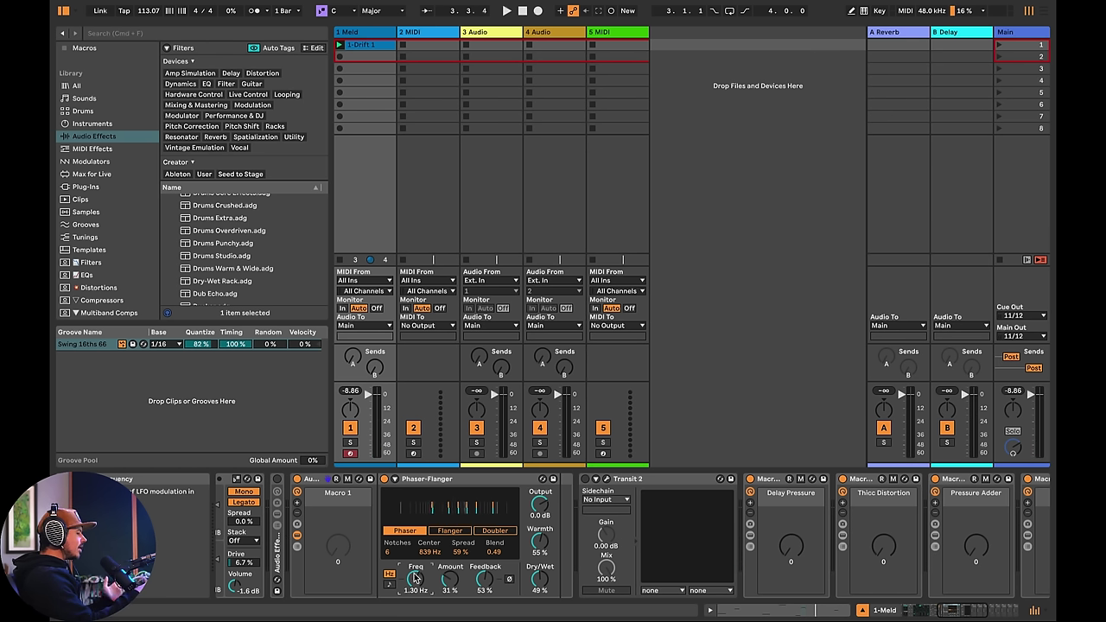
- Map the Phaser-Flanger's Dry/Wet, Feedback, Amount and Freq to Macro 1, and leave macro mapping mode
click(346, 480)
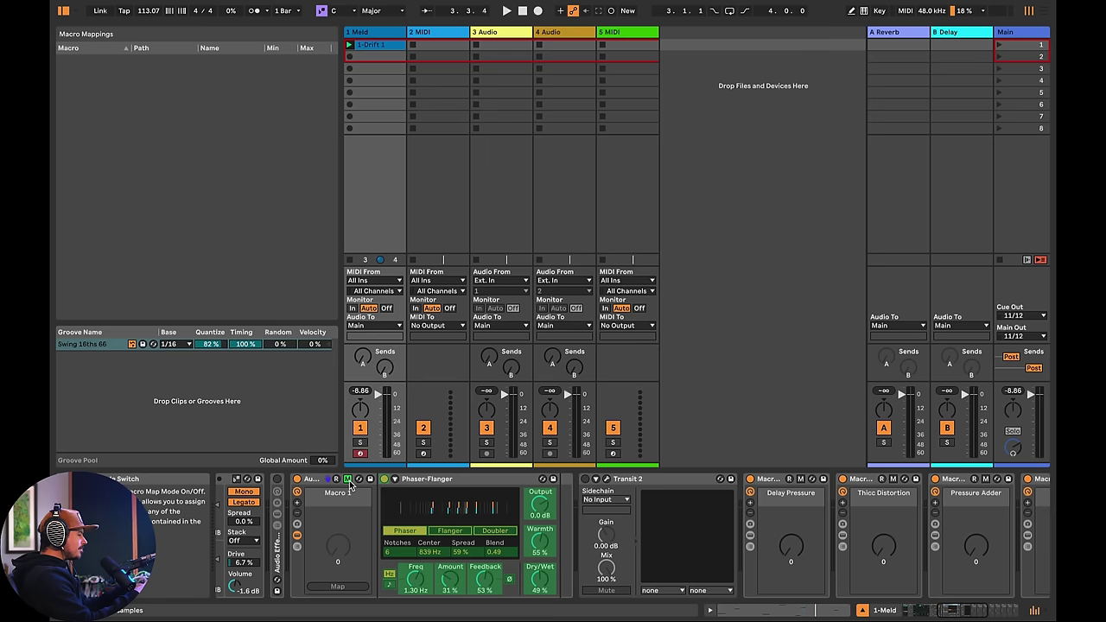
click(540, 572)
click(338, 587)
click(484, 577)
click(339, 587)
click(449, 581)
click(338, 587)
click(338, 587)
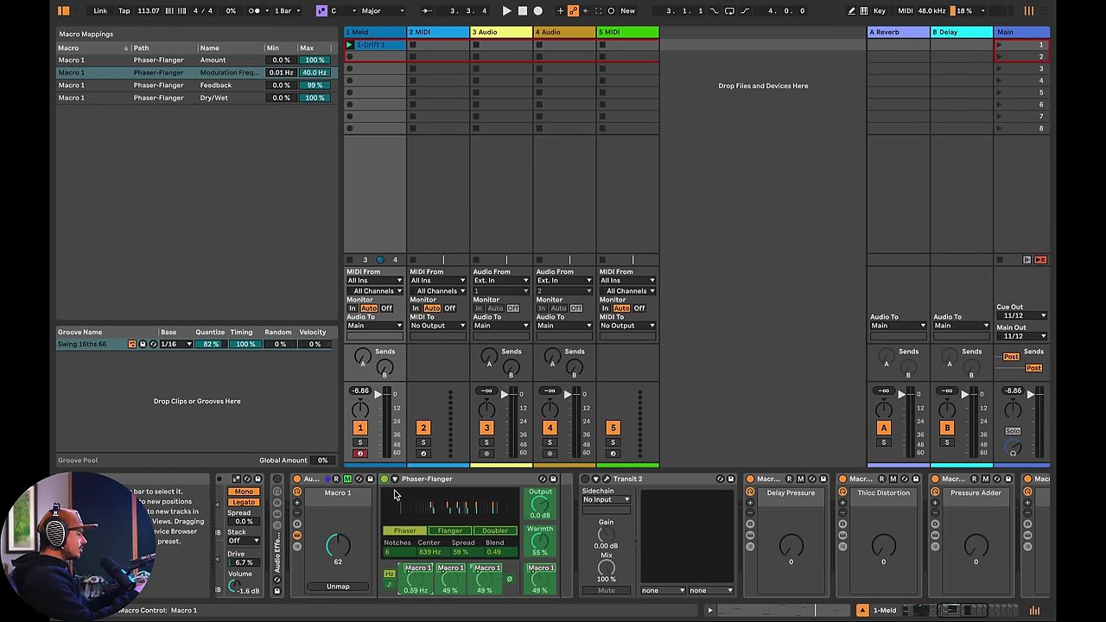
click(348, 478)
- Audition Macro 1 on the playing clip by lowering it to 0, then raising it to 47 and about 105
drag(338, 546, 338, 601)
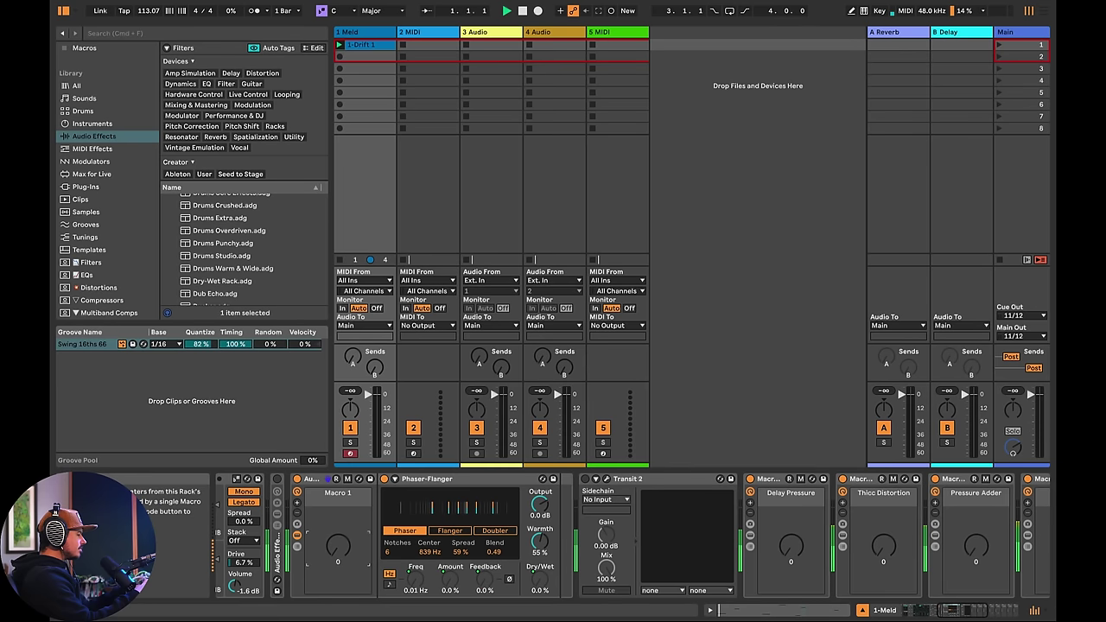
key(space)
mouse_move(338, 546)
mouse_down()
mouse_move(338, 501)
mouse_move(340, 542)
mouse_up()
key(space)
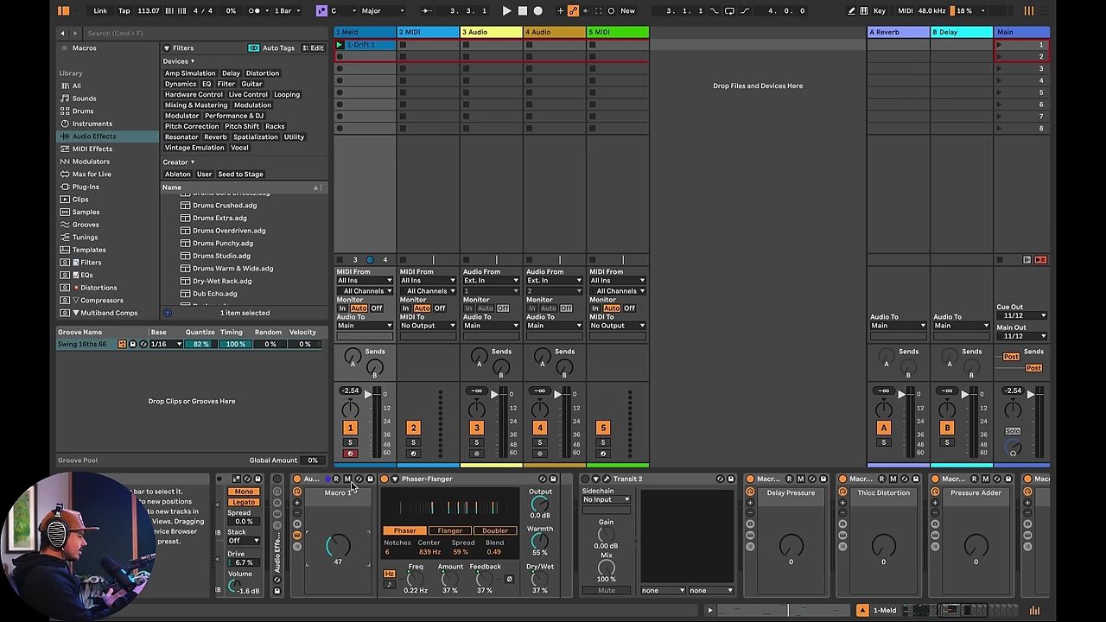
drag(338, 545, 338, 506)
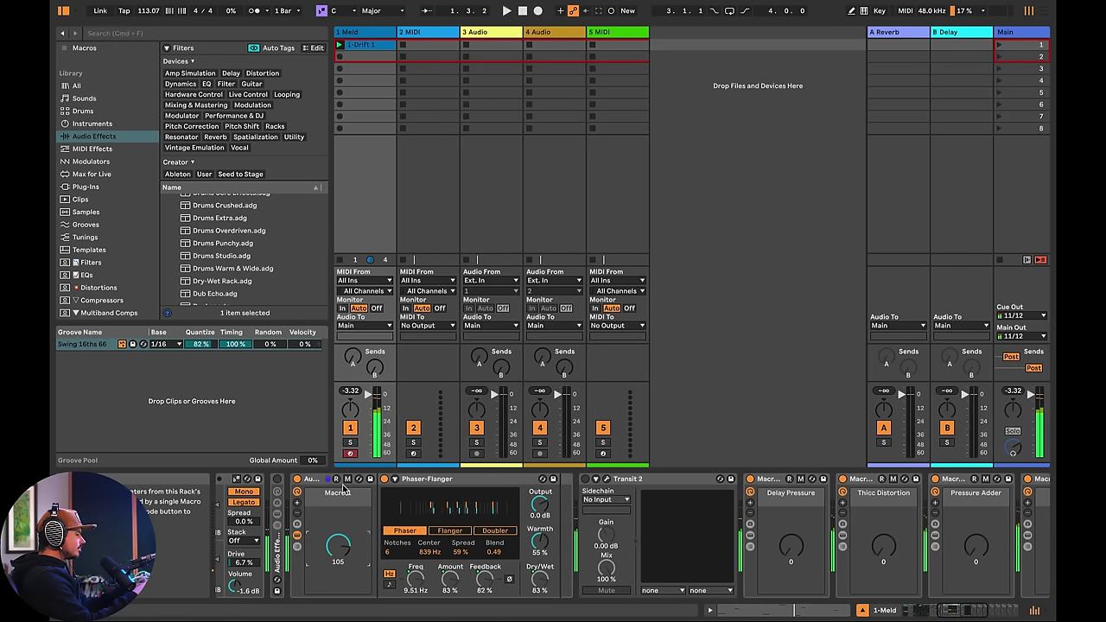
- Set the maximum of Macro 1's Modulation Frequency mapping to 10.3 Hz and audition the macro raised to 116
click(348, 481)
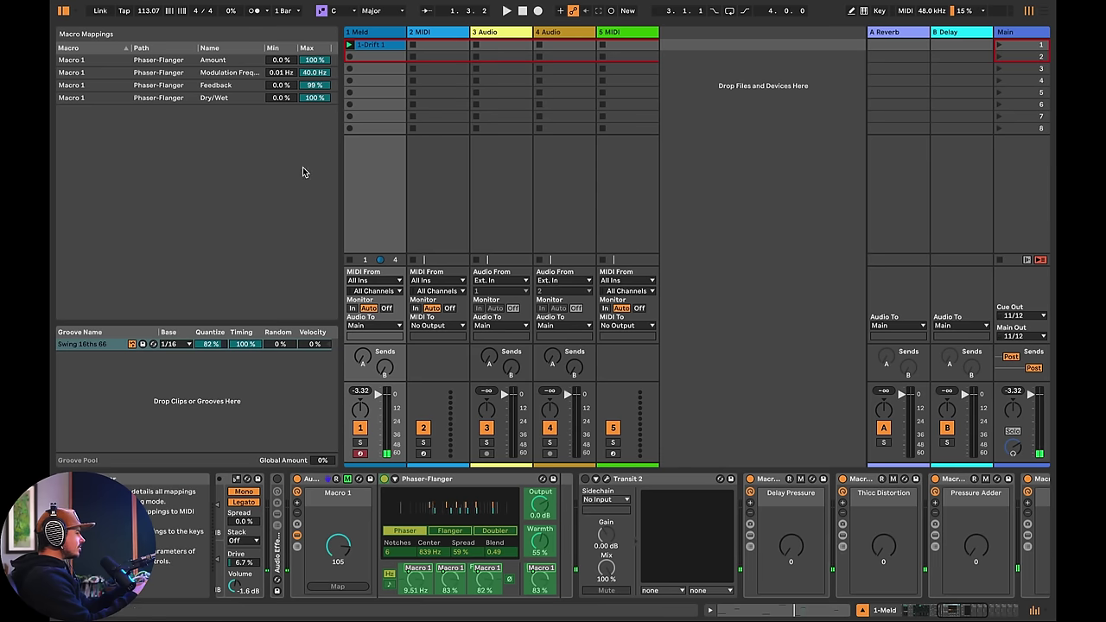
click(311, 74)
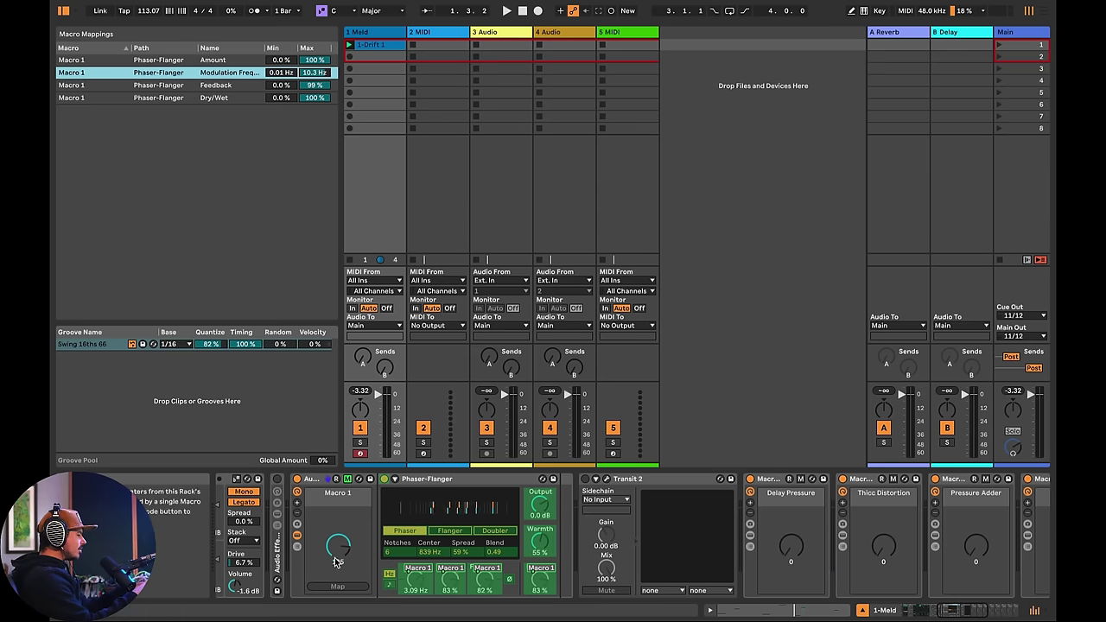
drag(337, 555, 338, 529)
key(space)
key(space)
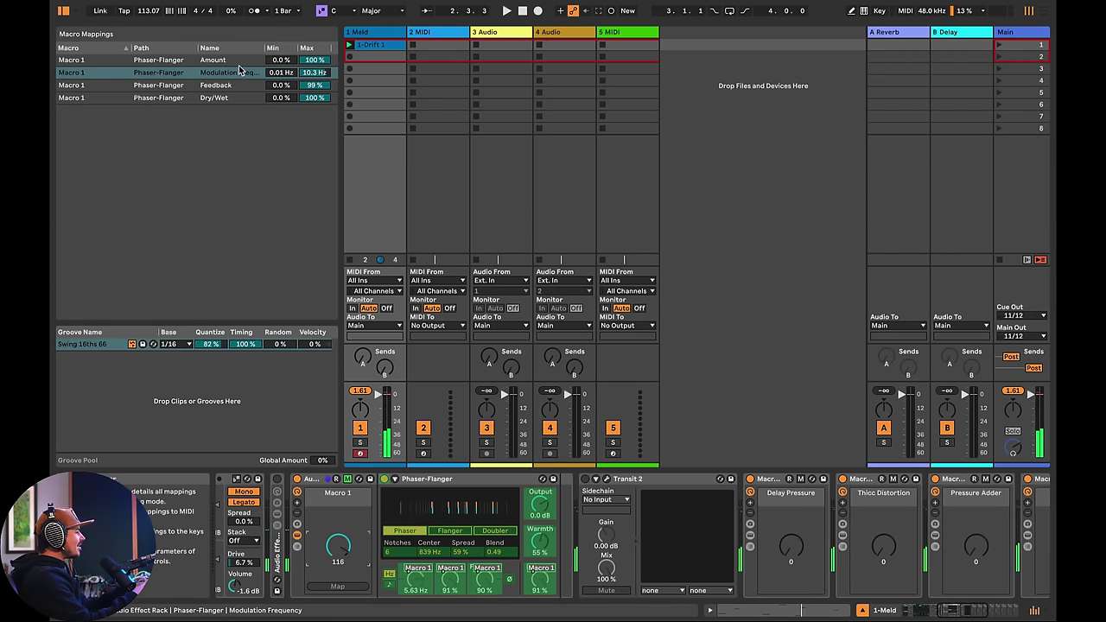
- Limit Macro 1's Feedback mapping to a maximum of 30 % and audition the macro while lowering it to 0
click(486, 589)
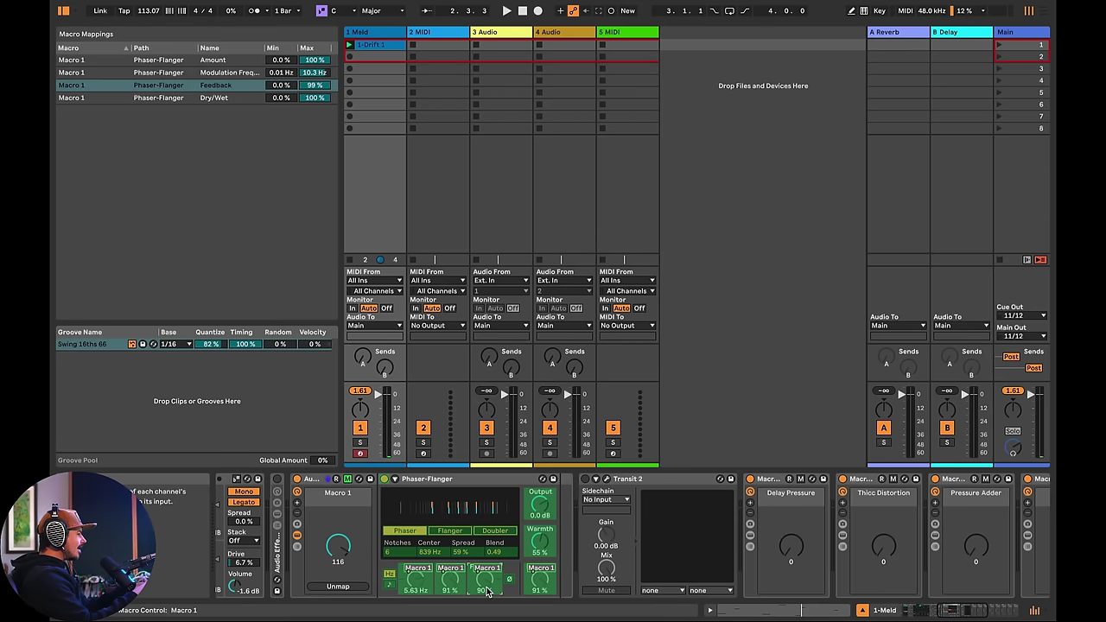
click(316, 86)
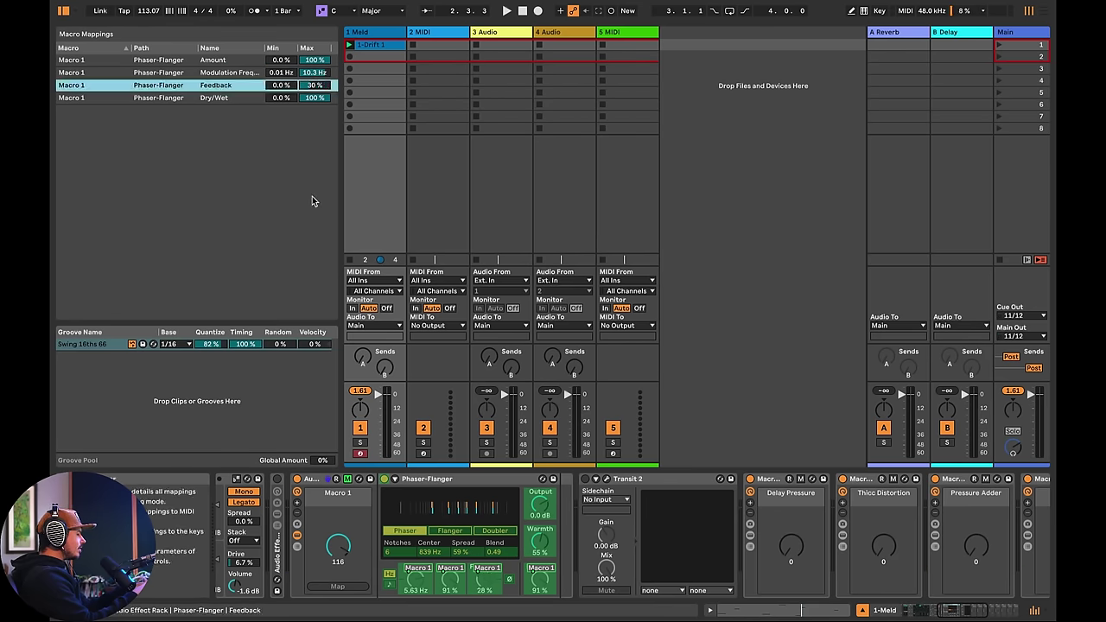
drag(334, 546, 338, 605)
key(space)
key(space)
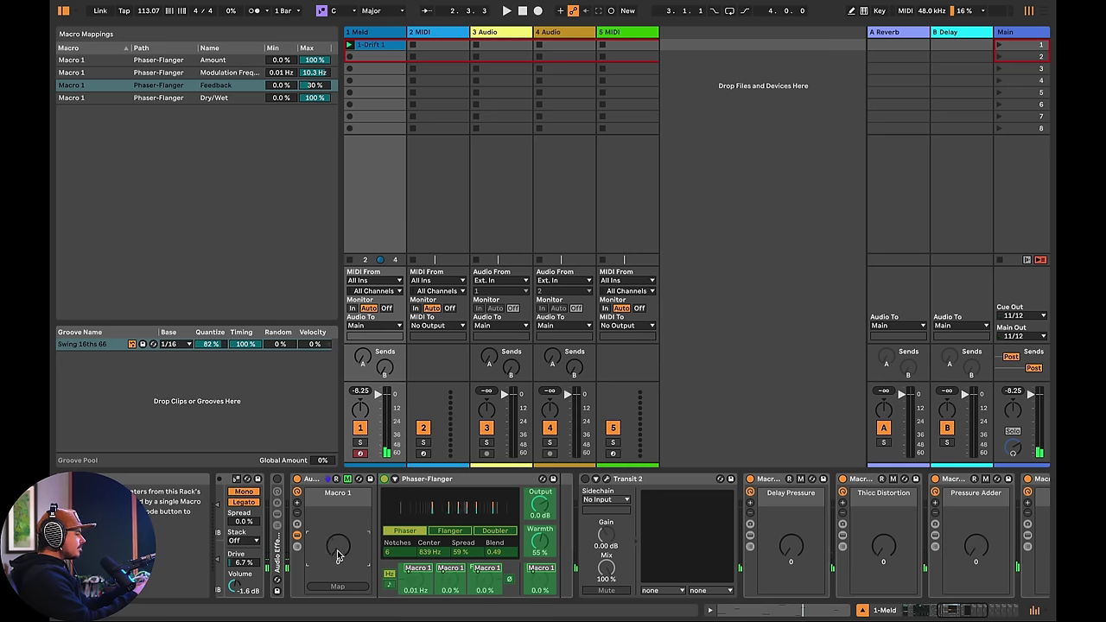
- Audition Macro 1 across its range on playback, passing through 29 and 98, and return it to 0
key(space)
mouse_move(338, 547)
mouse_down()
mouse_move(338, 523)
mouse_move(338, 547)
mouse_up()
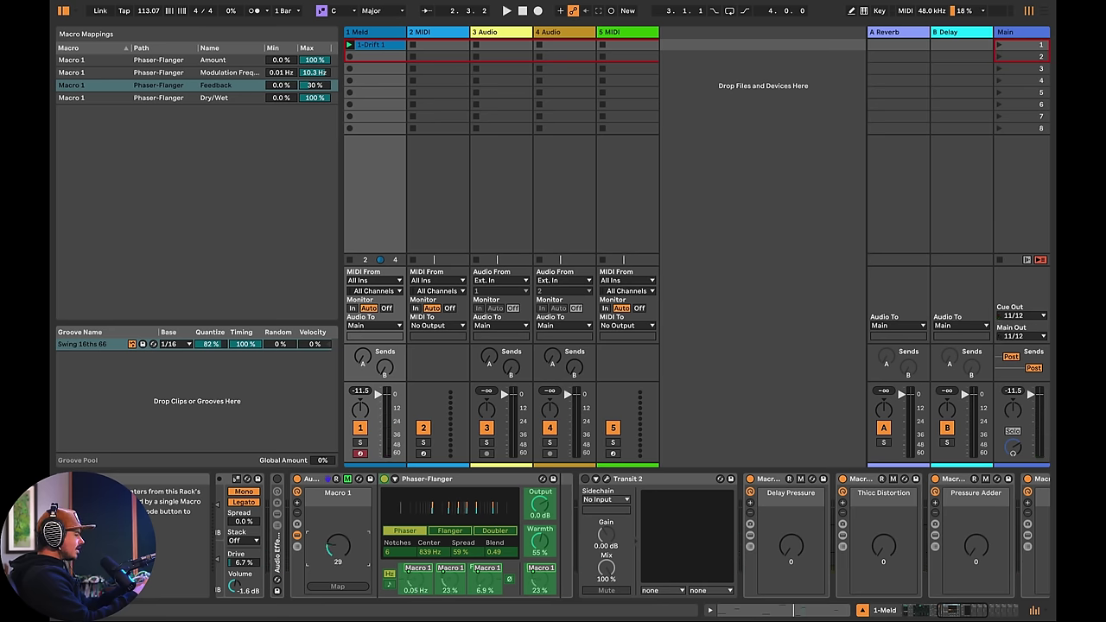
drag(338, 558, 338, 579)
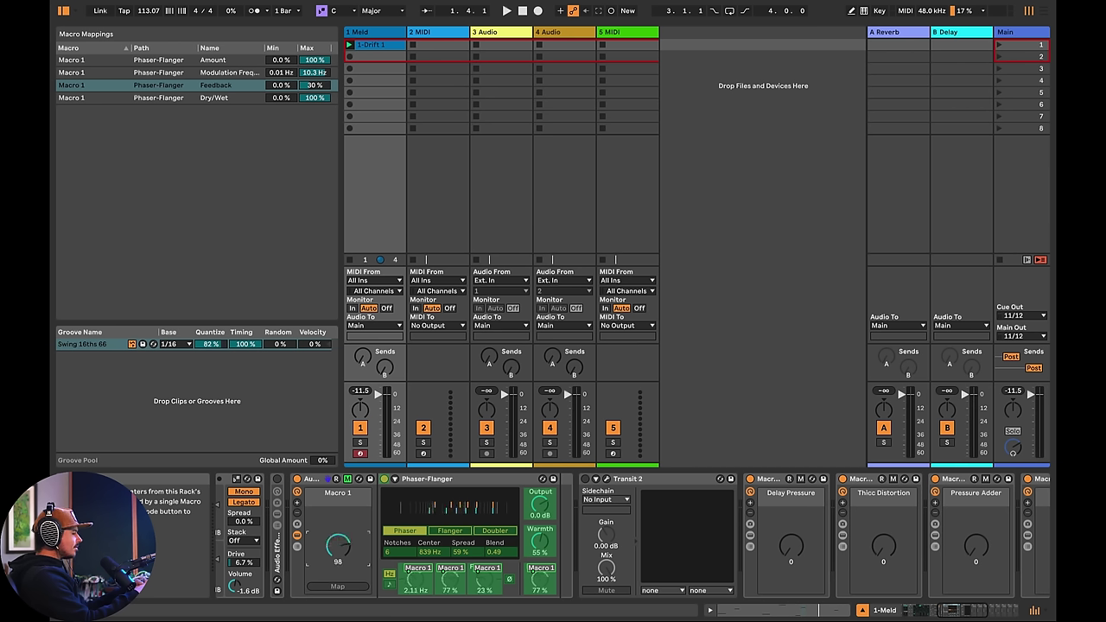
drag(338, 546, 338, 479)
drag(338, 546, 338, 452)
drag(338, 546, 338, 600)
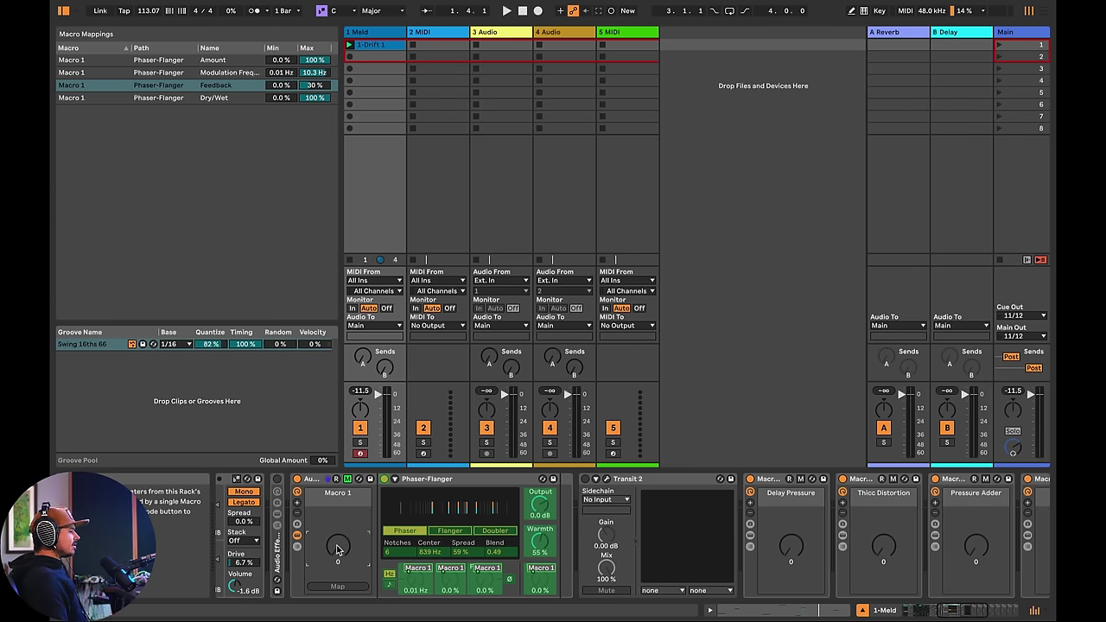
- Unmap the Phaser-Flanger's Dry/Wet from Macro 1 and leave macro mapping mode
click(347, 480)
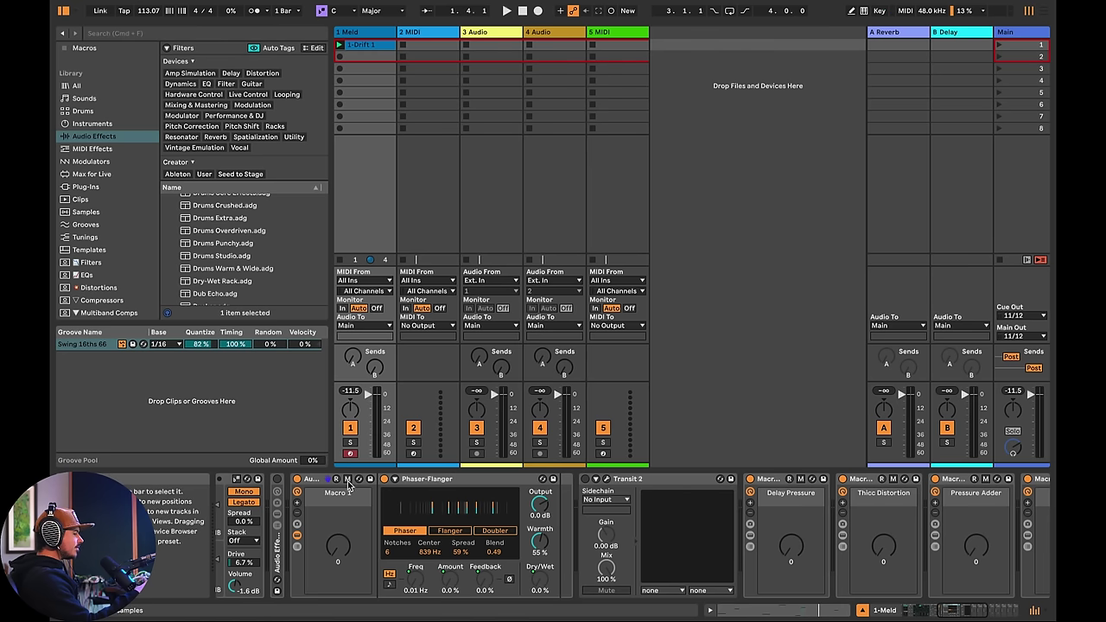
click(347, 479)
click(542, 580)
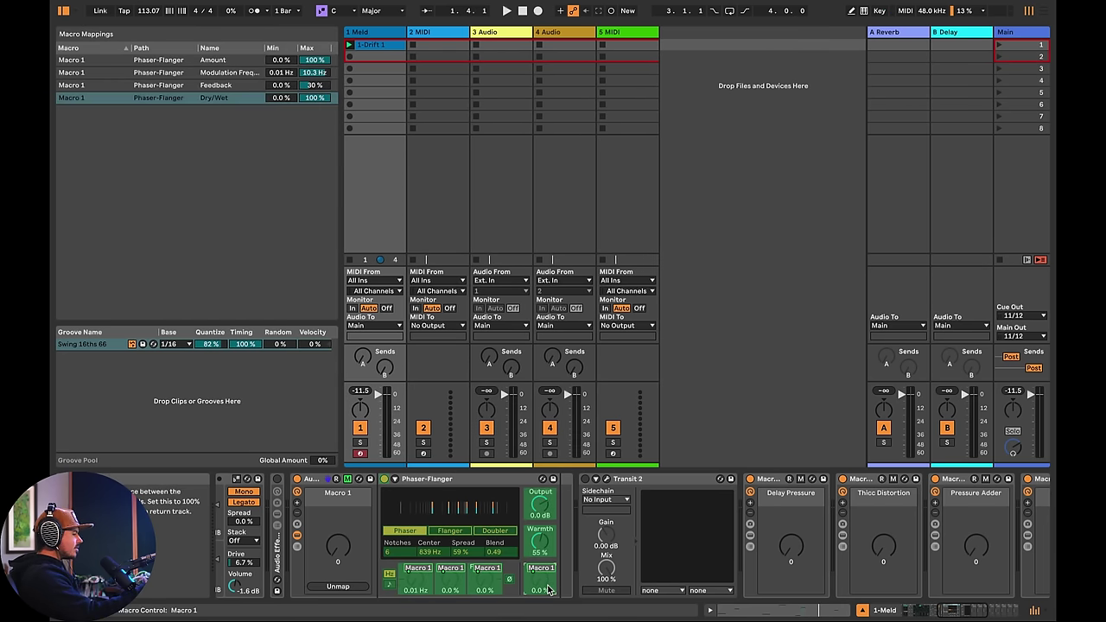
click(347, 480)
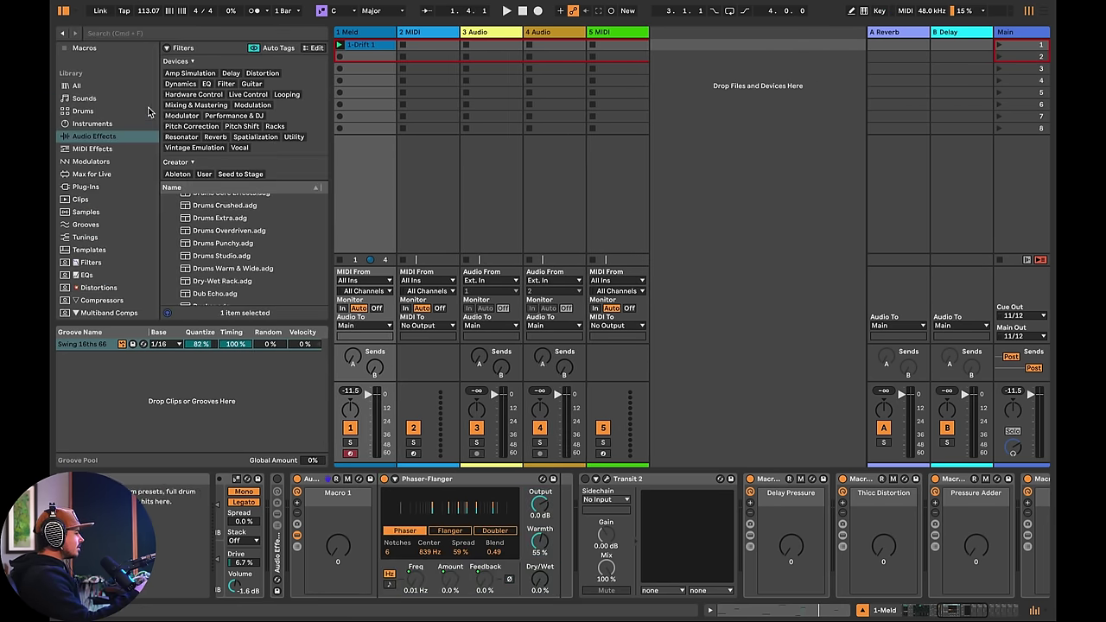
- Add a Shaper modulator from the library directly after the Phaser-Flanger in the rack
click(97, 161)
click(188, 137)
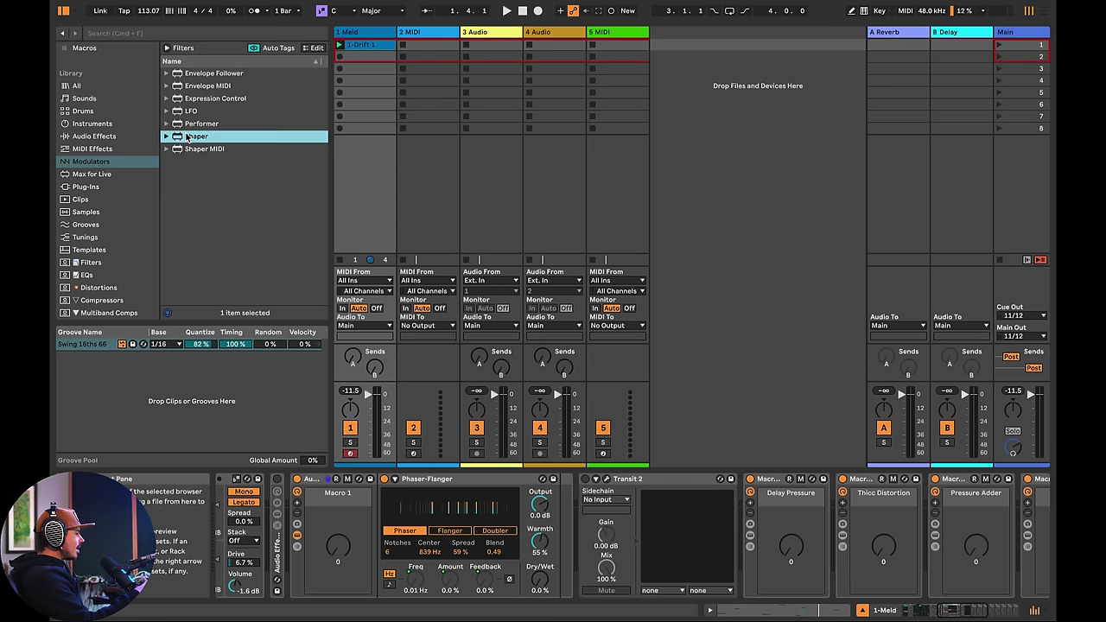
drag(488, 463, 558, 537)
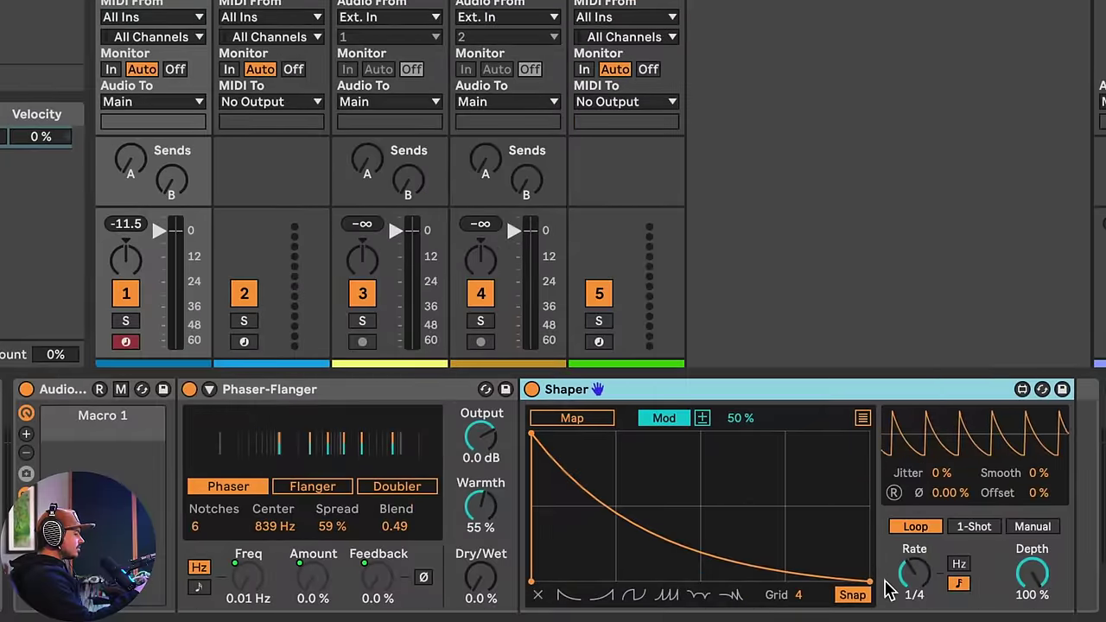
- Redraw Shaper's curve to start at the minimum, end at the maximum, and bend into a very steep initial rise
drag(869, 581, 869, 434)
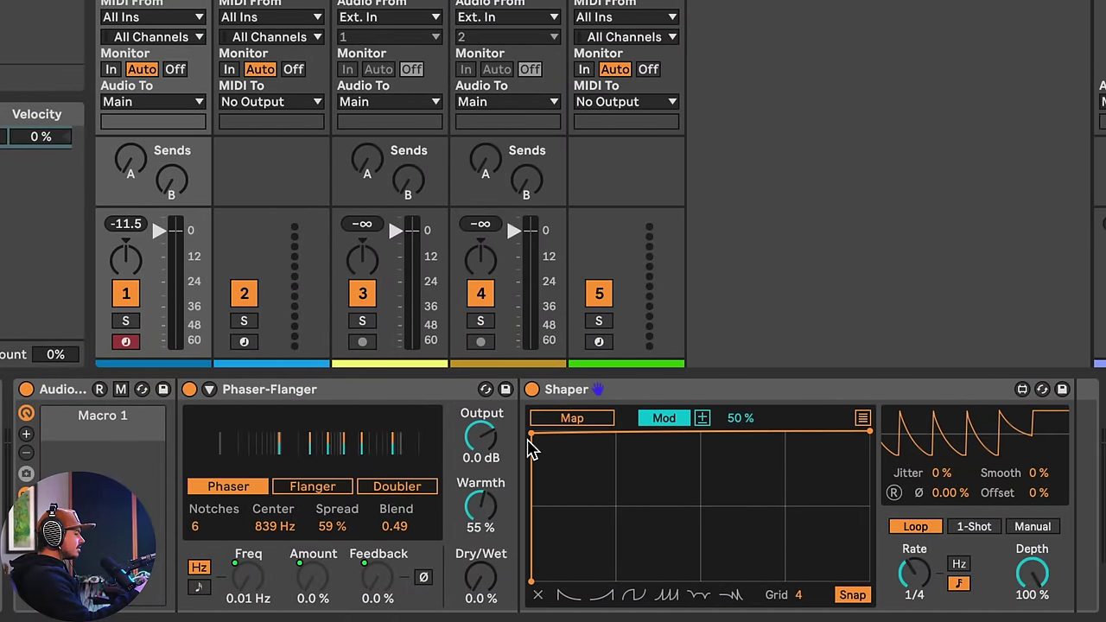
drag(532, 436, 867, 432)
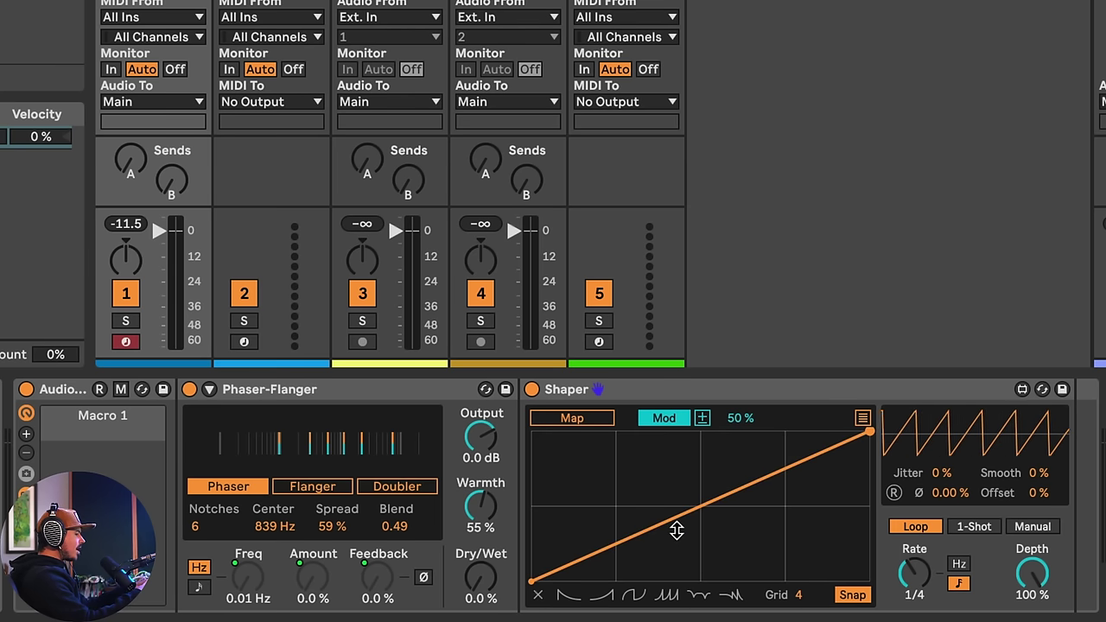
drag(700, 506, 701, 385)
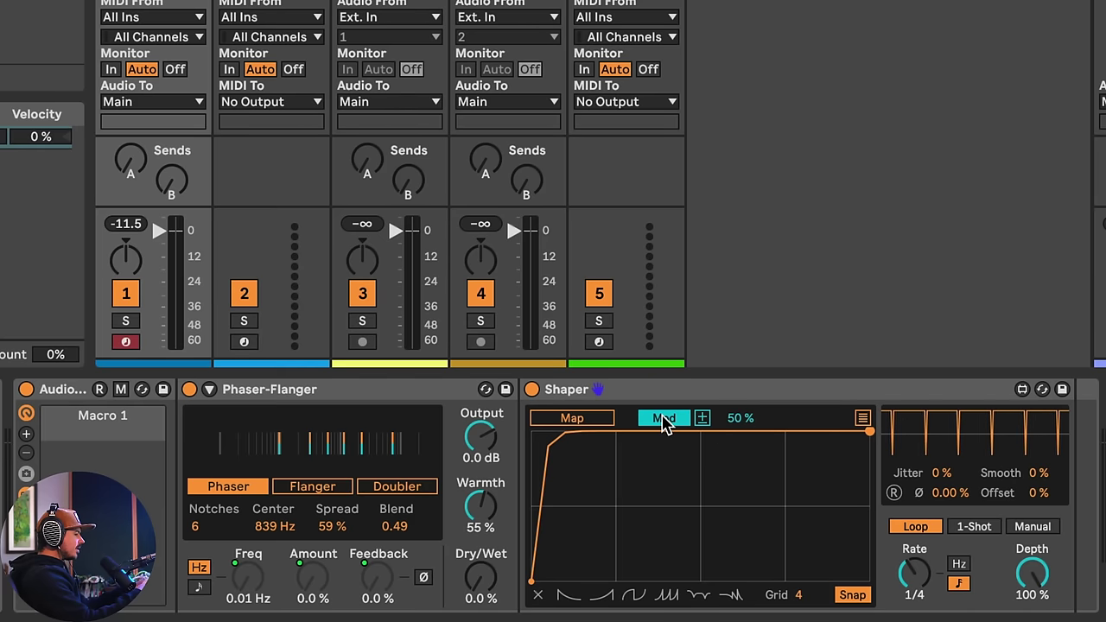
- Map Shaper to the Phaser-Flanger's Dry/Wet and set Shaper to Manual mode
click(566, 420)
click(491, 577)
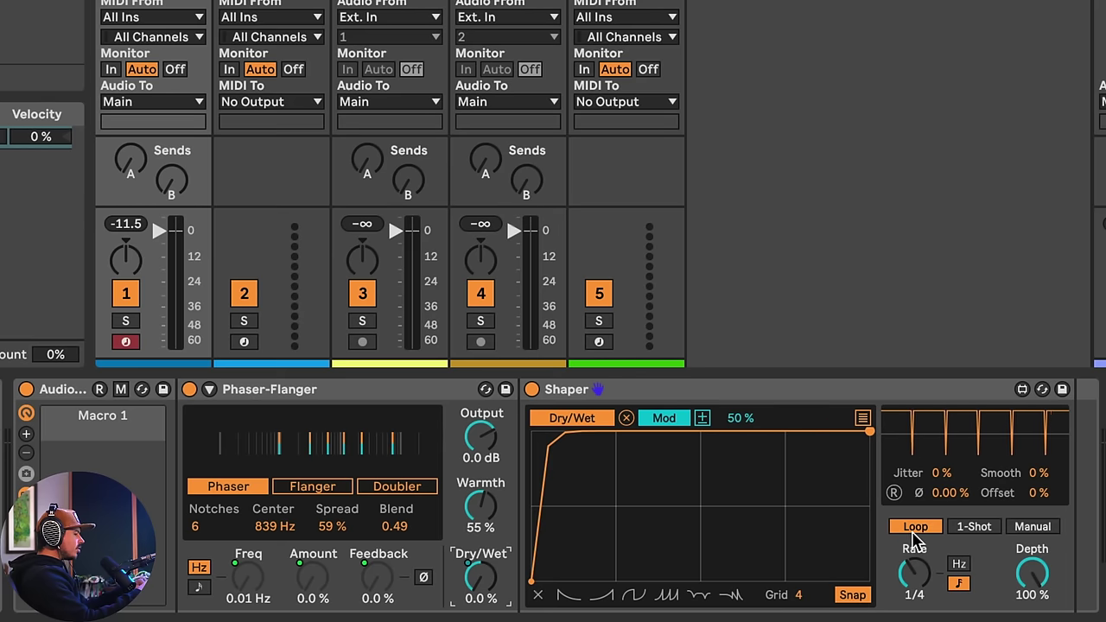
click(1032, 530)
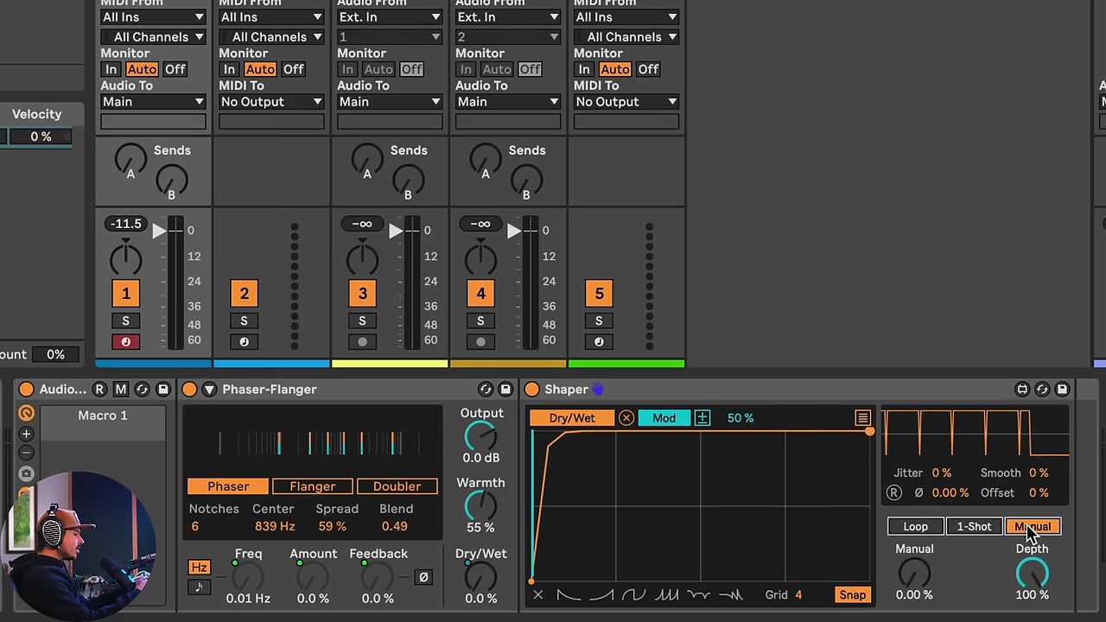
- Test Shaper's Manual control on Dry/Wet by raising it to 21.3 % and returning it to 0 during playback
mouse_move(915, 573)
mouse_down()
mouse_move(915, 464)
mouse_move(915, 573)
mouse_up()
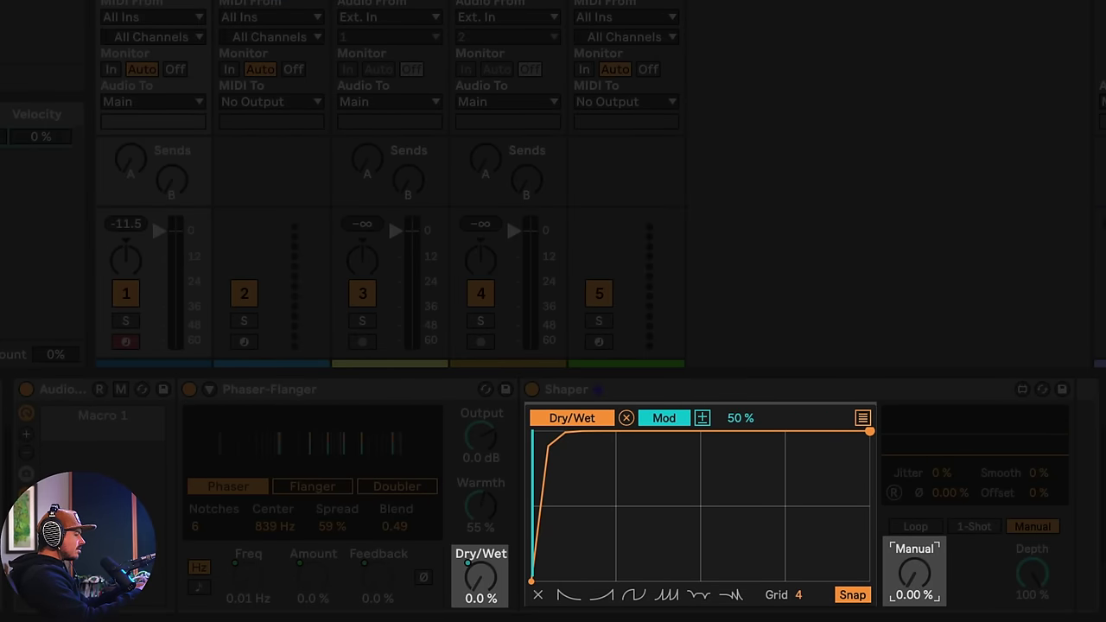
drag(914, 573, 914, 548)
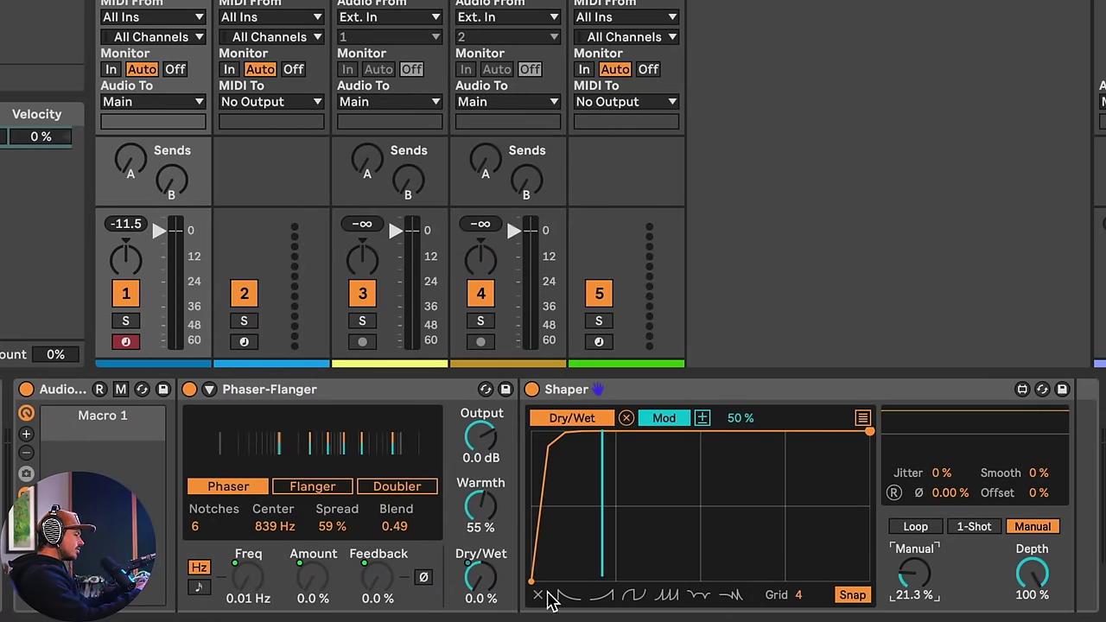
key(space)
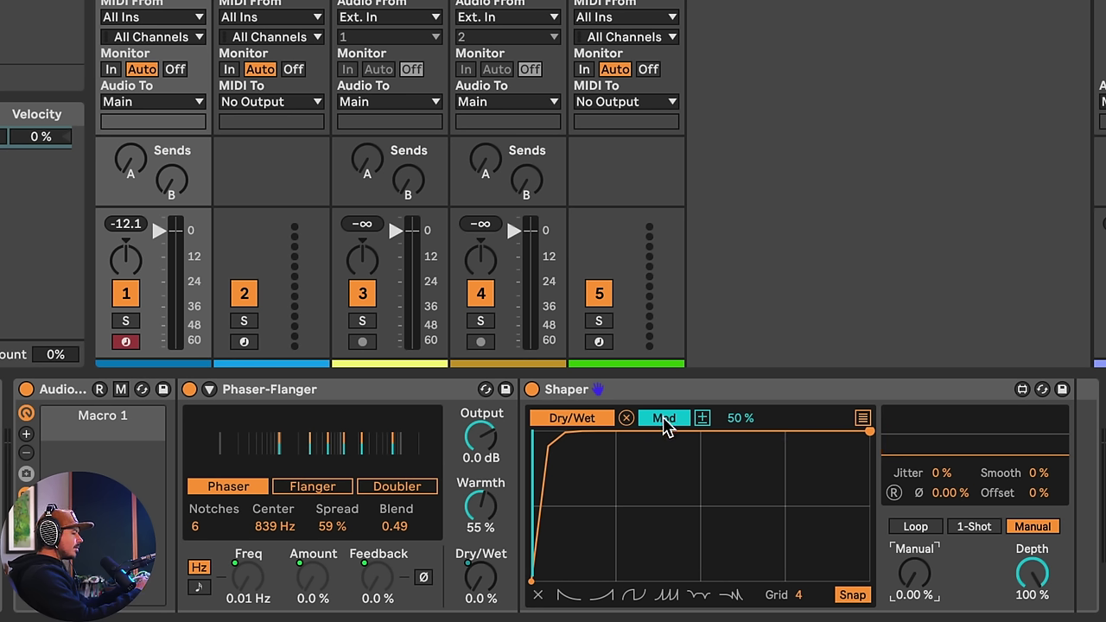
- Switch Shaper's Dry/Wet mapping from Mod to Remote and raise the Manual control to 12.6 %
click(664, 418)
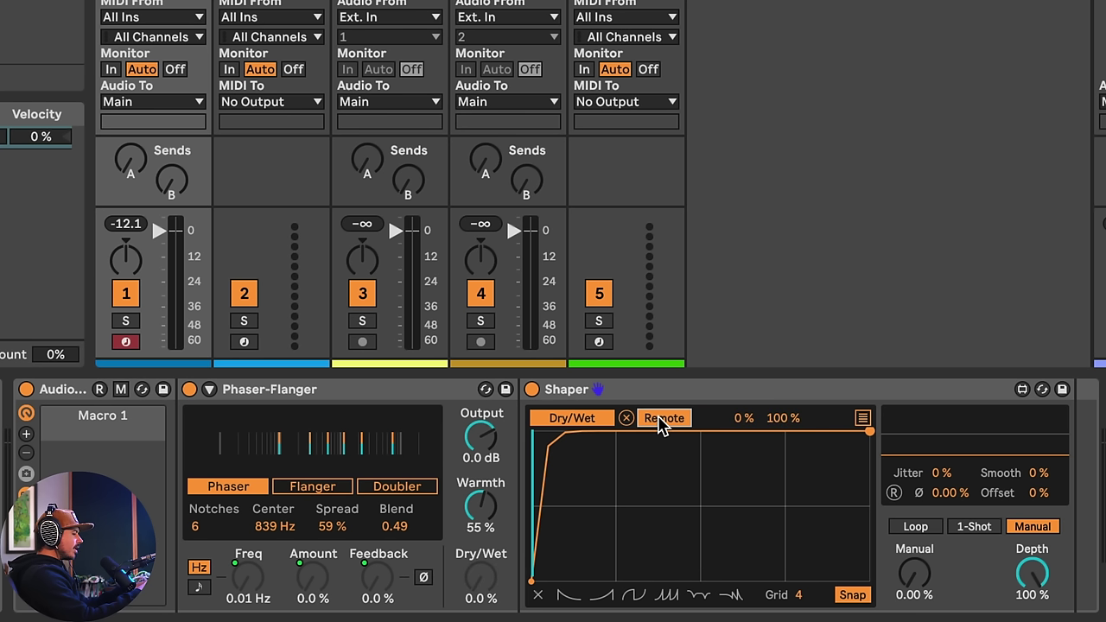
drag(916, 587, 916, 571)
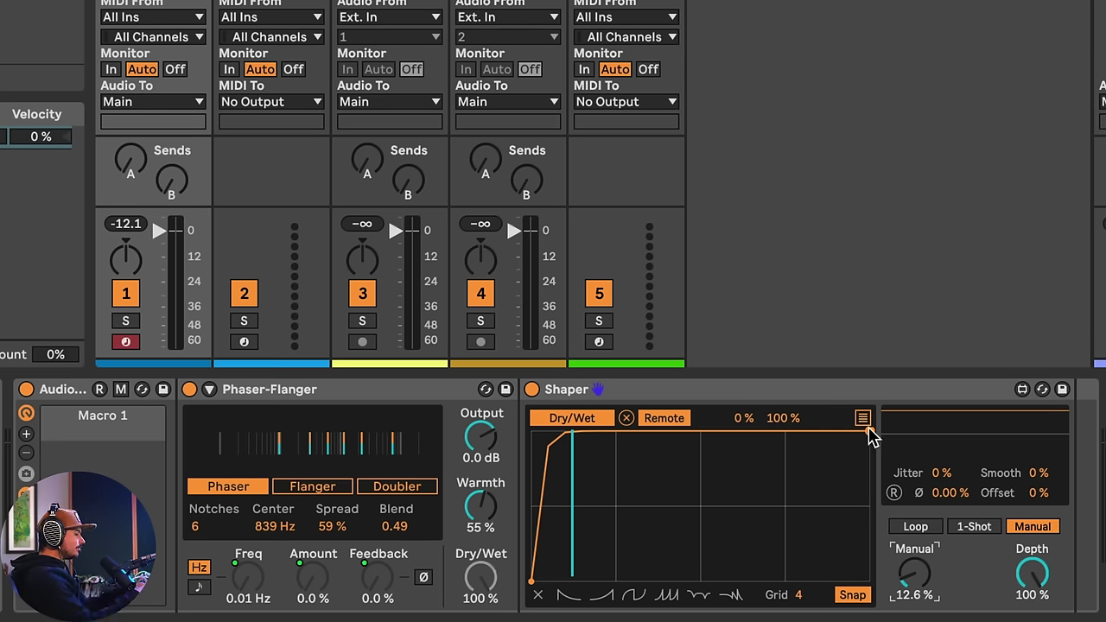
- Add a breakpoint at the centre of Shaper's curve, steepen the rise after it, and check Dry/Wet by sweeping the Manual control
drag(868, 435, 665, 514)
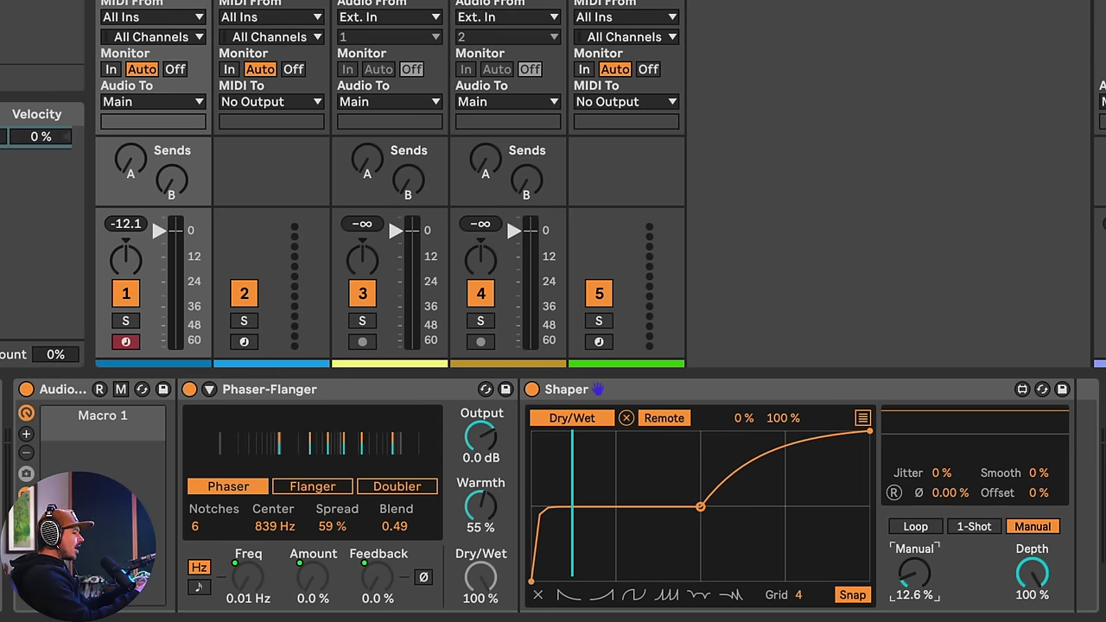
drag(916, 571, 916, 521)
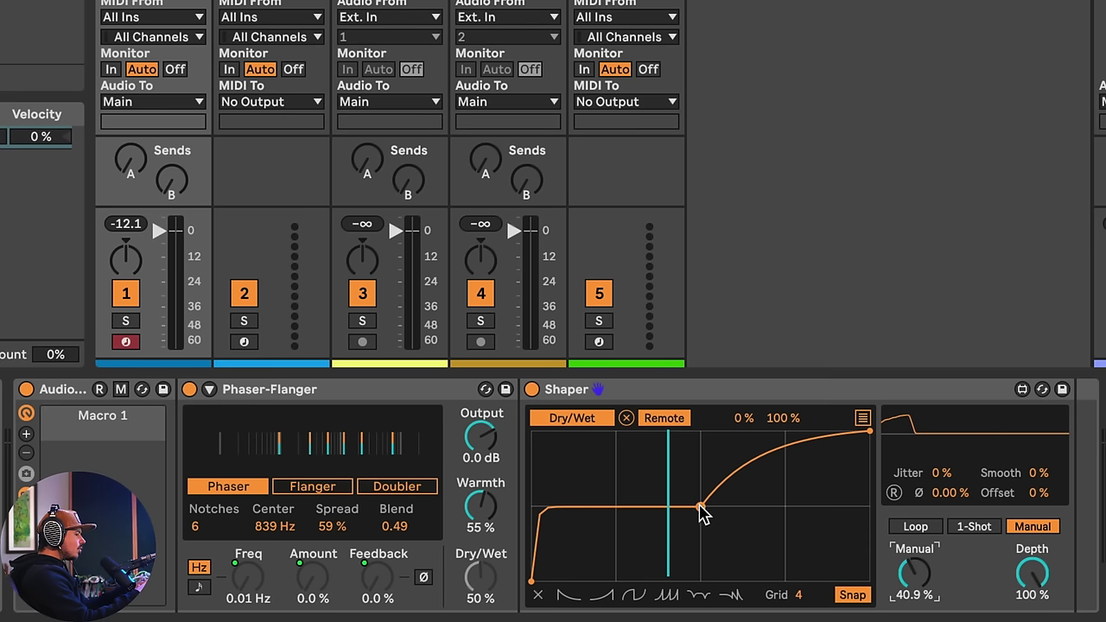
drag(703, 506, 698, 485)
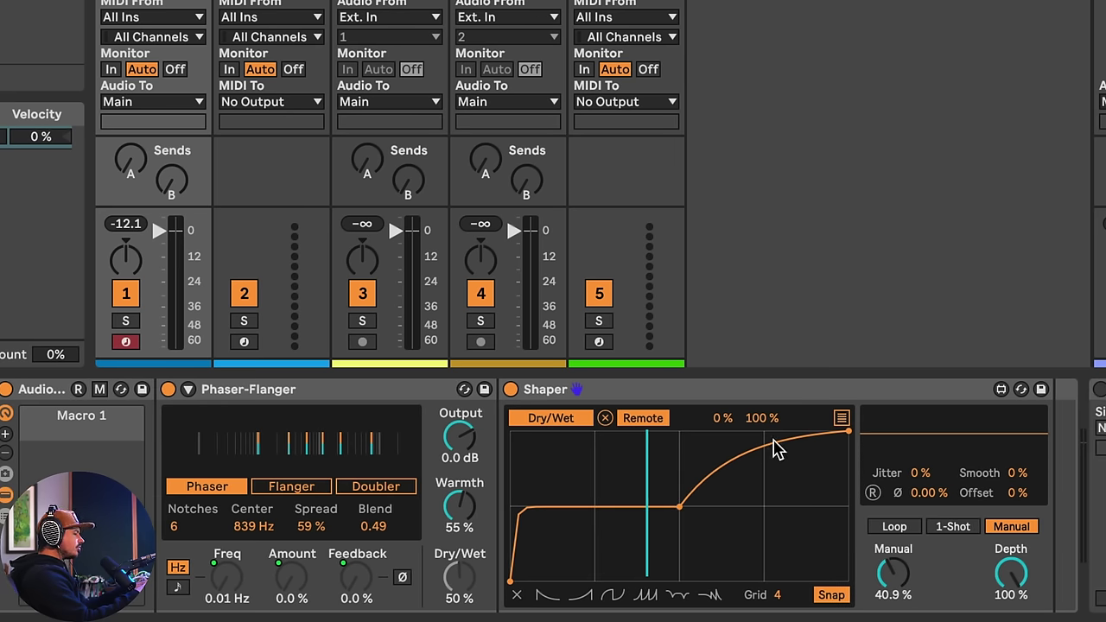
drag(773, 446, 772, 426)
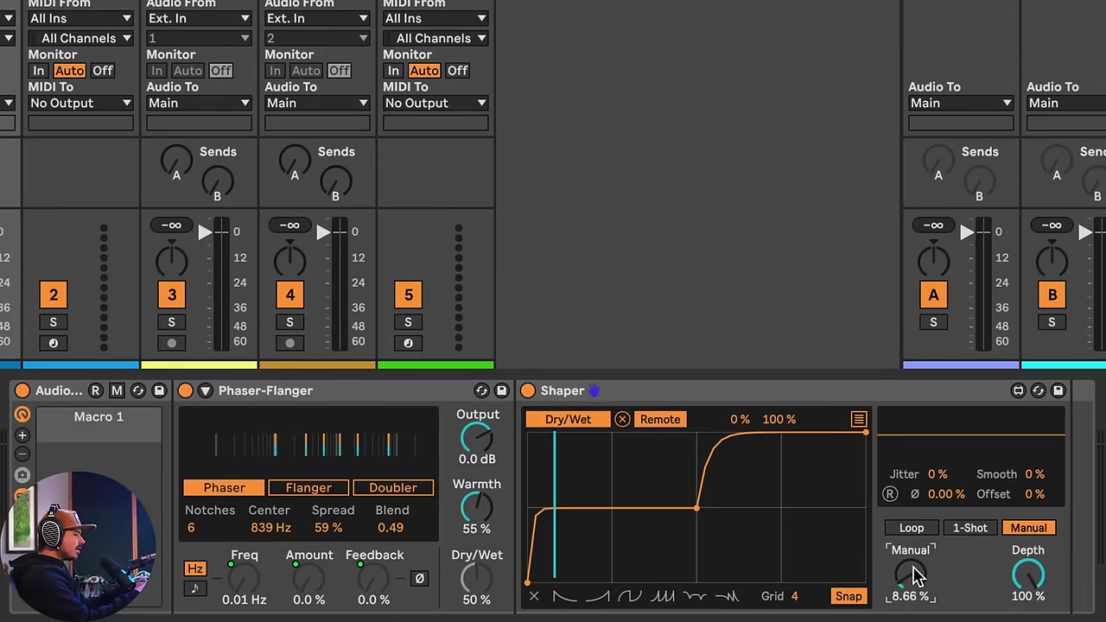
drag(894, 575, 895, 560)
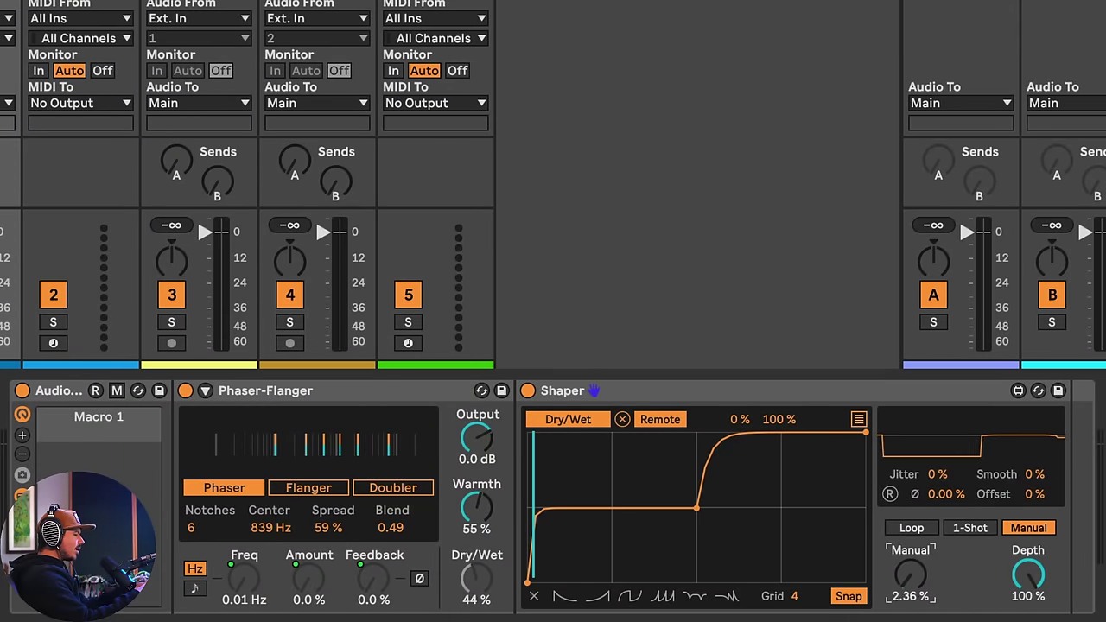